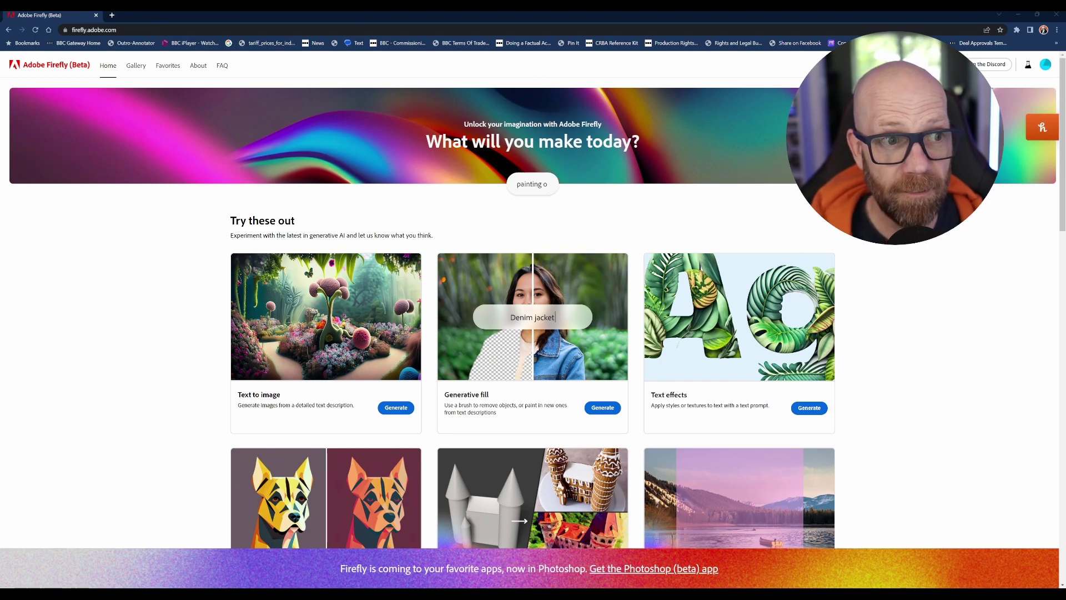
# Step: Open the Text to image generator and browse its sample images and their prompts
pyautogui.scroll(-1, 533, 311)
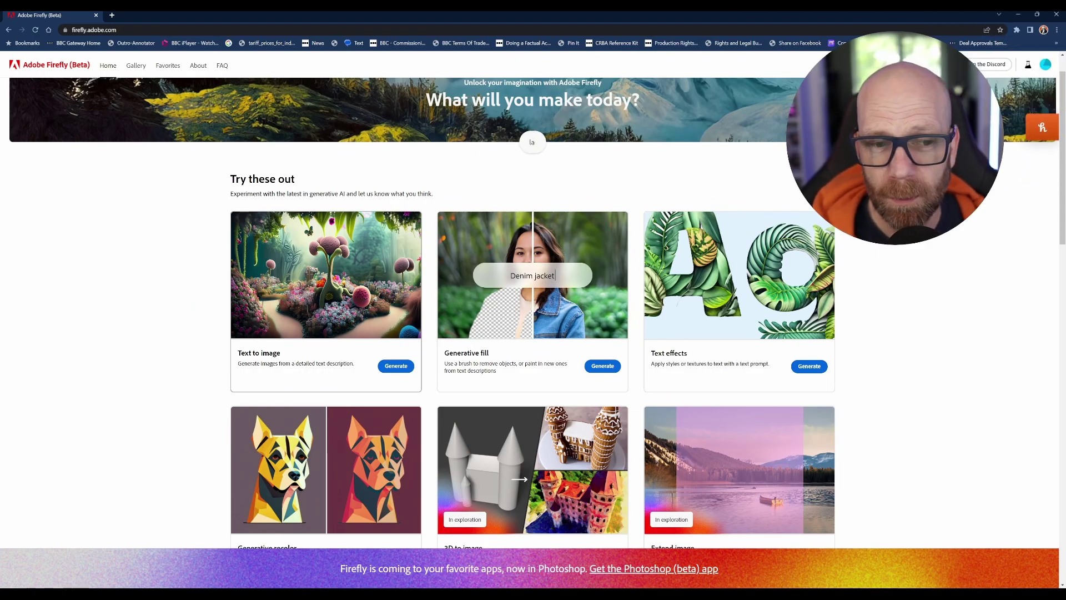
pyautogui.click(307, 298)
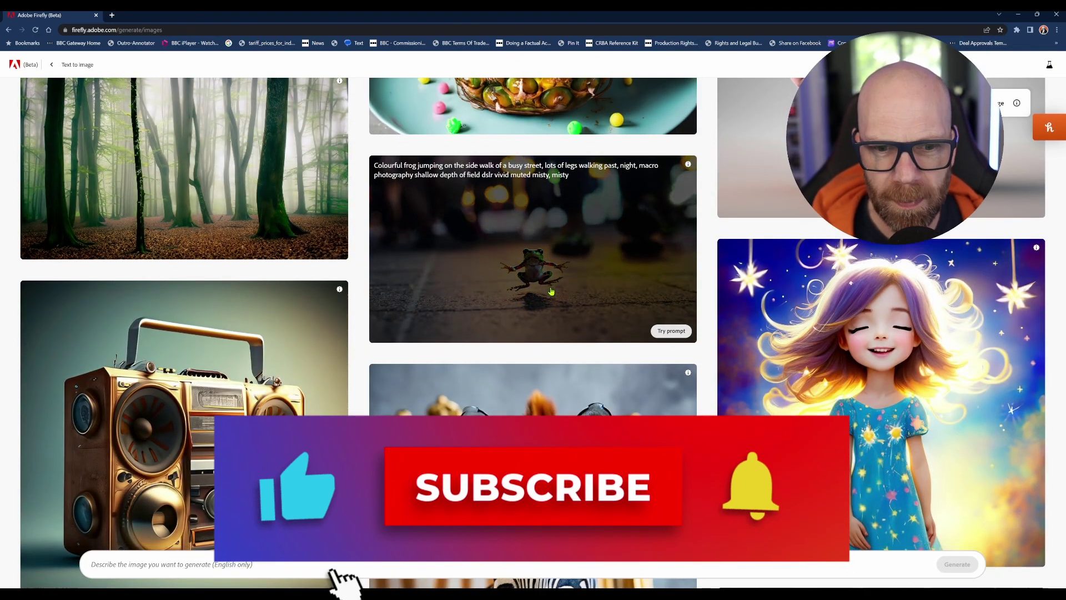
pyautogui.scroll(-4, 552, 291)
pyautogui.scroll(5, 507, 305)
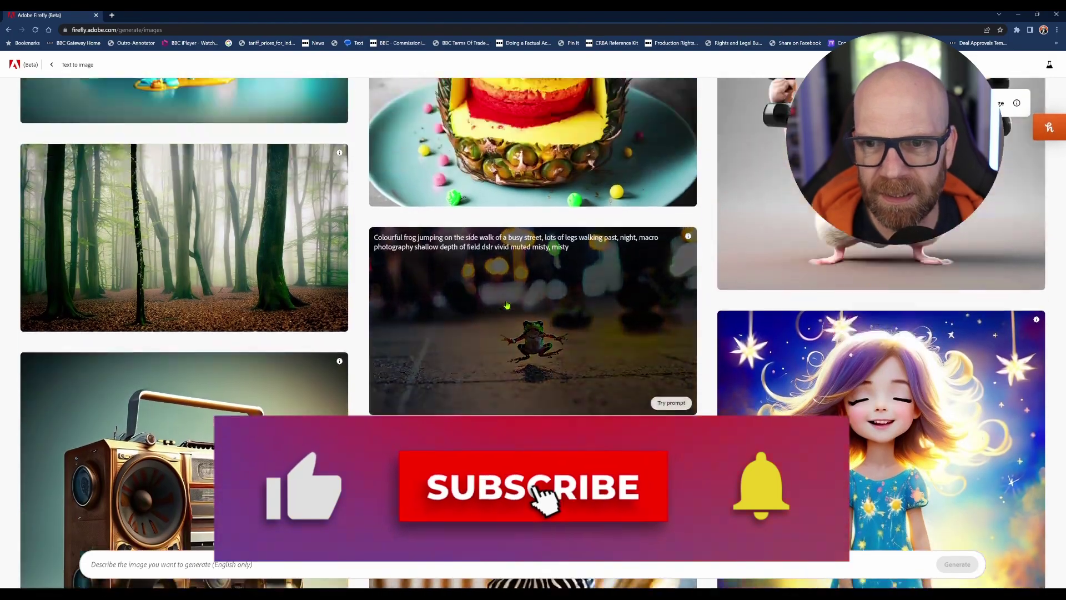
pyautogui.scroll(-7, 507, 305)
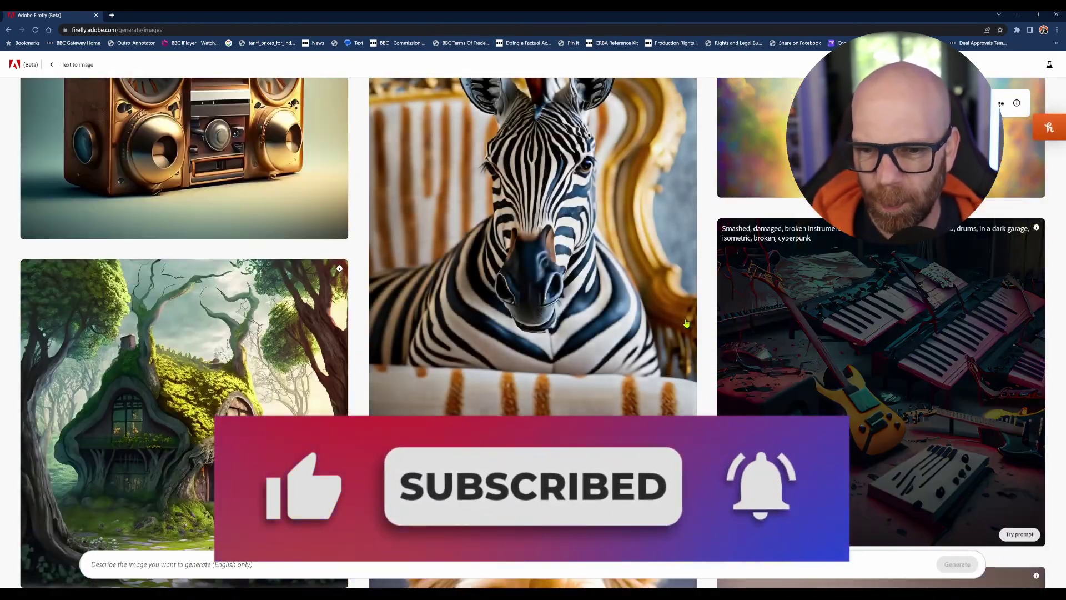
pyautogui.scroll(1, 687, 322)
pyautogui.scroll(-3, 778, 333)
pyautogui.scroll(1, 839, 343)
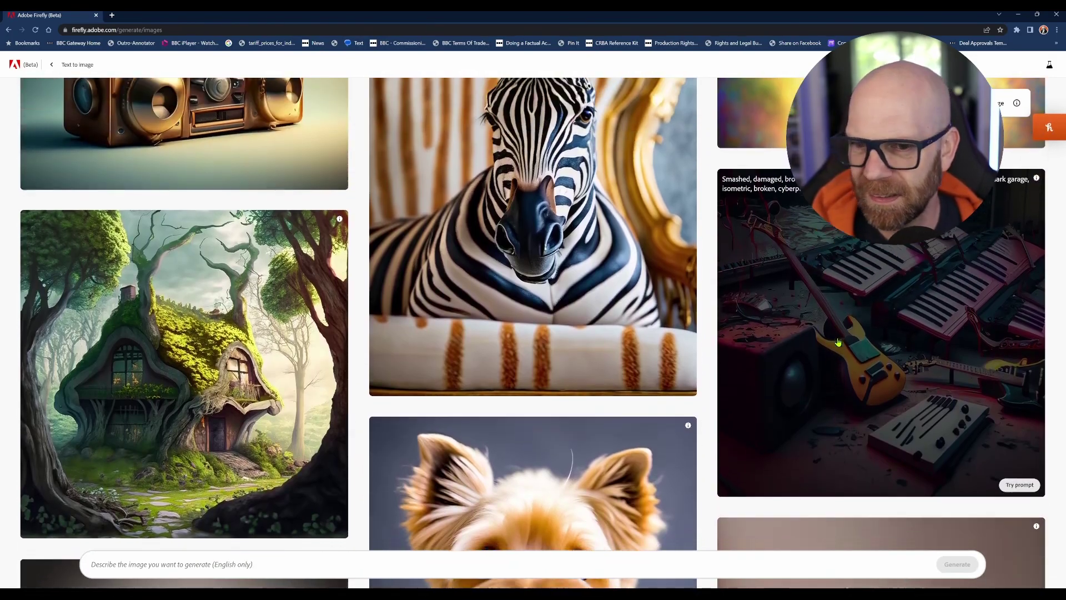
# Step: Open Text effects from the home page, browse the sample letter styles, and return to the home page
pyautogui.click(9, 31)
pyautogui.click(718, 278)
pyautogui.scroll(-2, 577, 268)
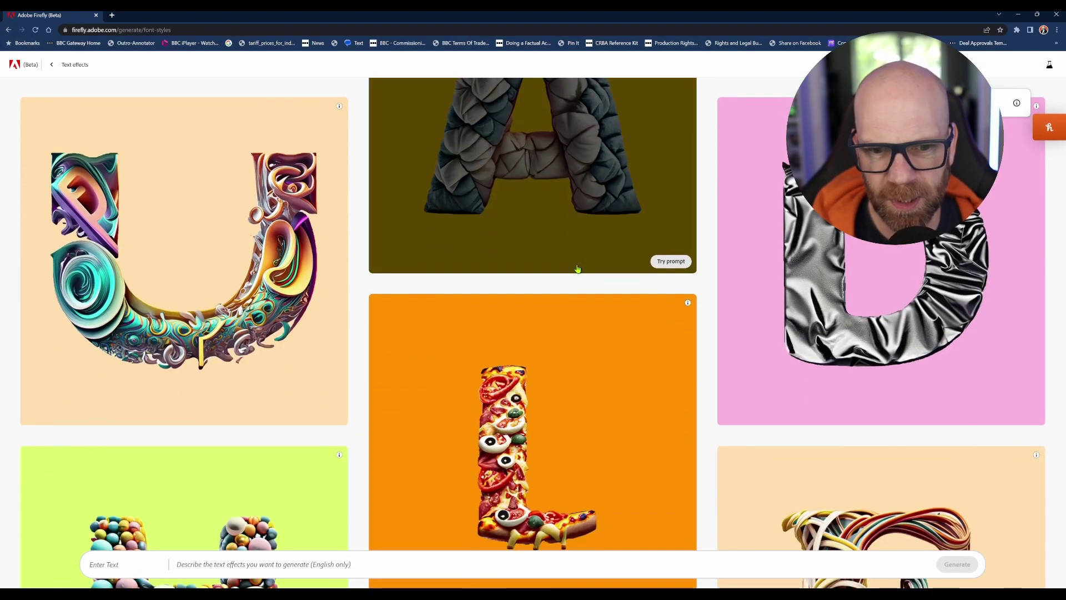
pyautogui.scroll(3, 577, 268)
pyautogui.scroll(3, 576, 266)
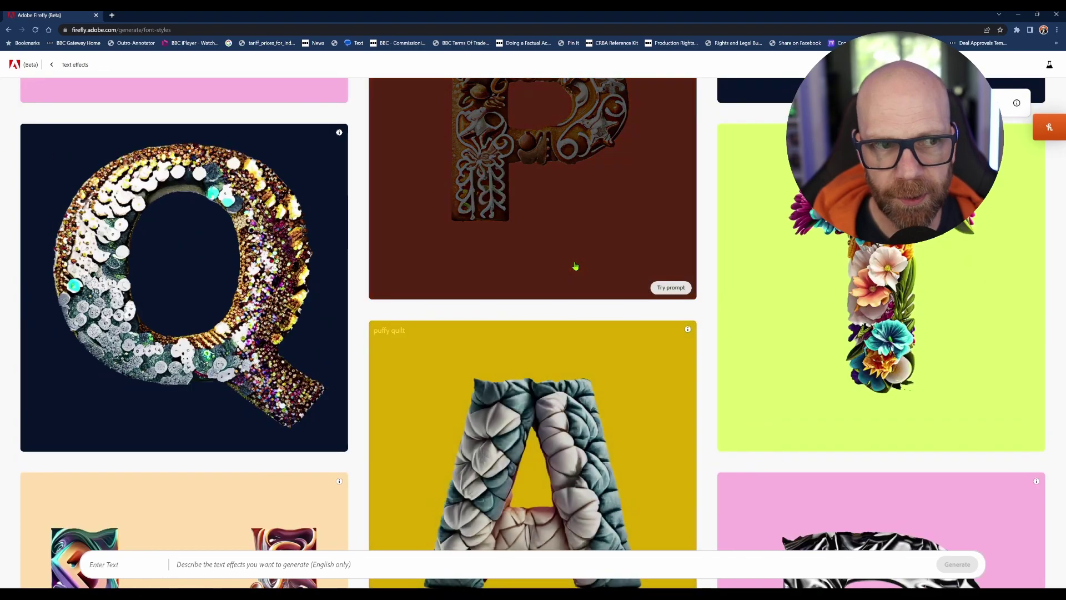
pyautogui.scroll(5, 576, 267)
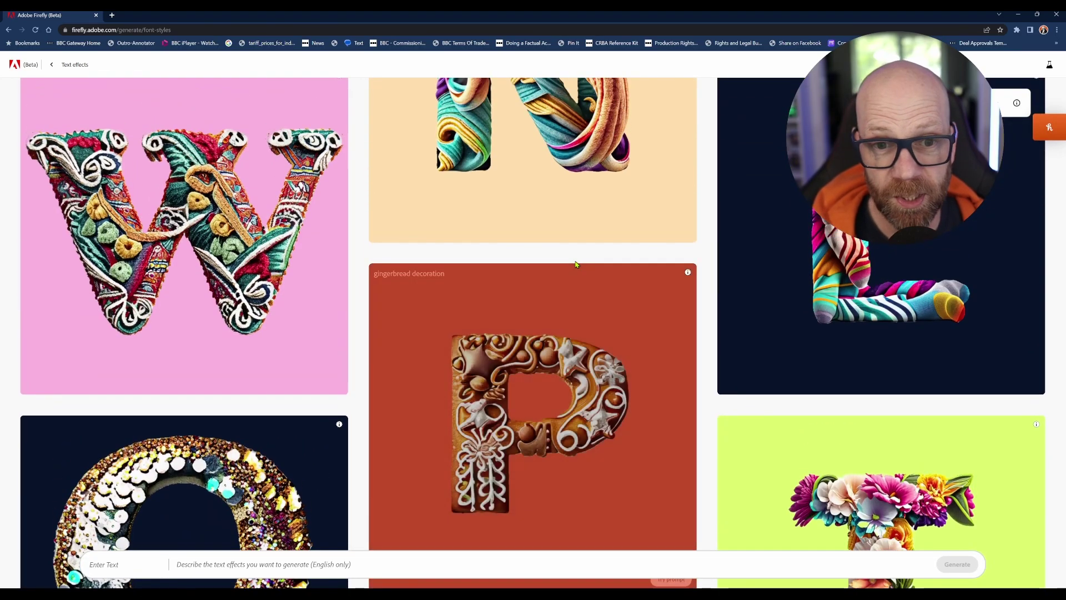
pyautogui.scroll(4, 576, 265)
pyautogui.scroll(7, 575, 265)
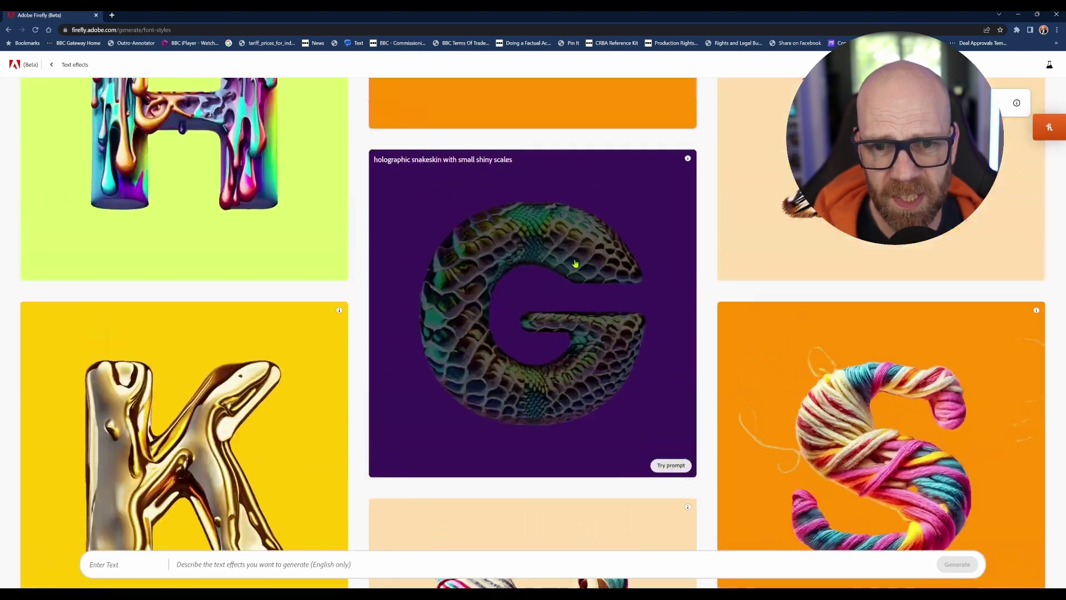
pyautogui.scroll(1, 576, 264)
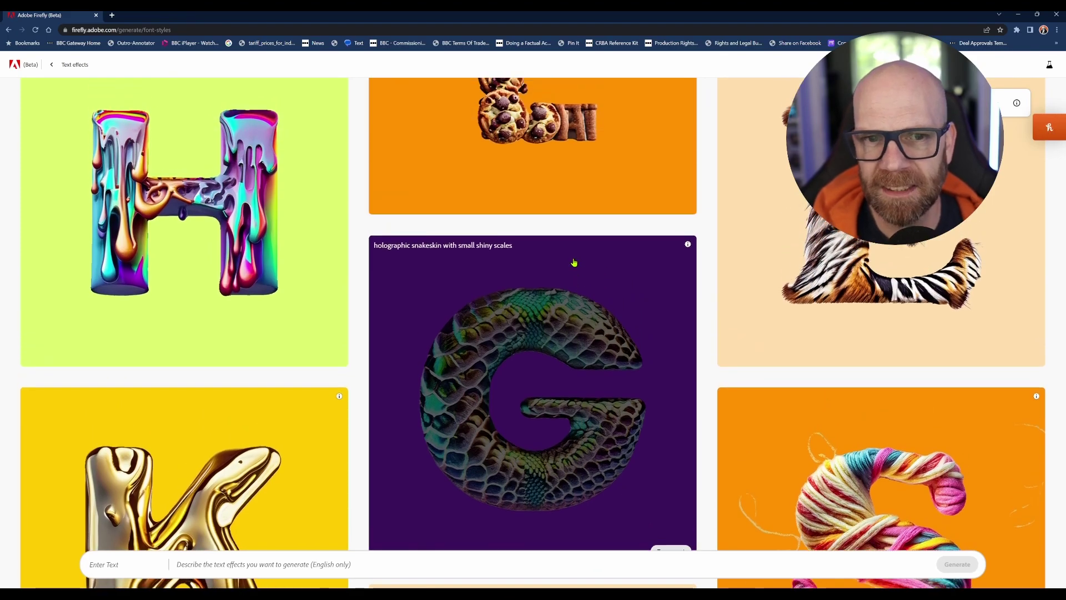
pyautogui.scroll(2, 576, 263)
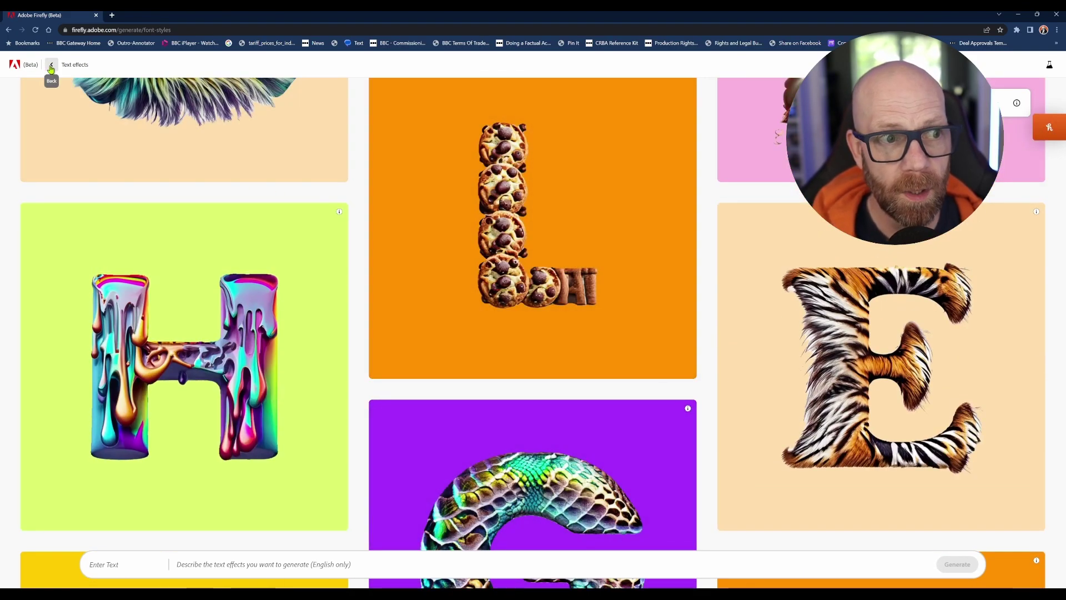
pyautogui.click(17, 67)
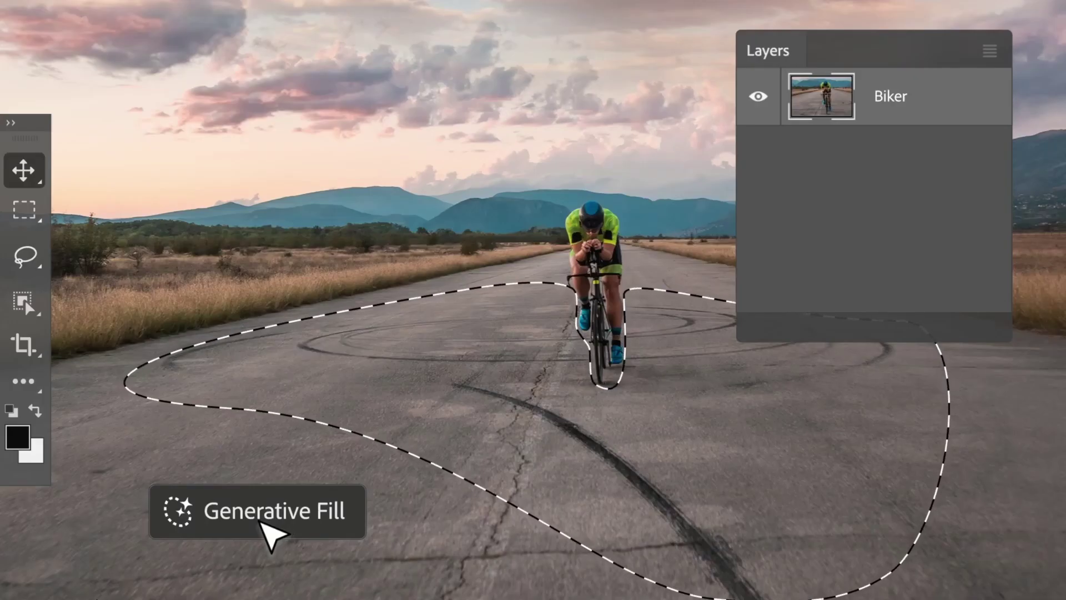
# Step: In Photoshop, clear the road's skid marks with Generative Fill, and generate "yellow road lines" in a lasso selection beside the cyclist
pyautogui.click(333, 459)
pyautogui.hotkey('ctrl', 'd')
pyautogui.press('l')
pyautogui.moveTo(572, 293)
pyautogui.mouseDown()
pyautogui.moveTo(352, 559)
pyautogui.moveTo(583, 356)
pyautogui.moveTo(575, 295)
pyautogui.mouseUp()
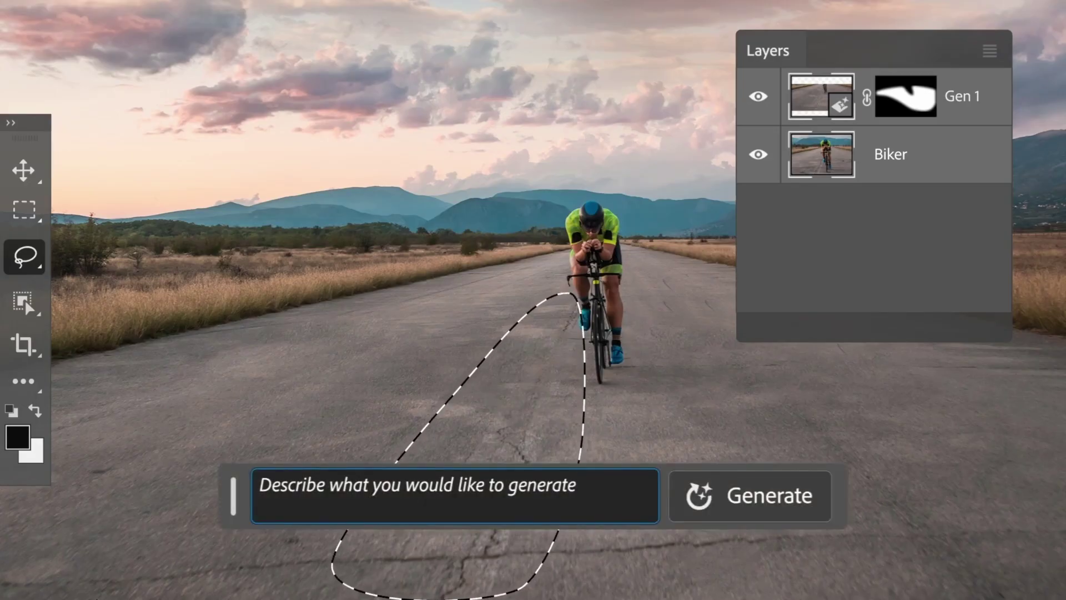
pyautogui.write('yellow road lines')
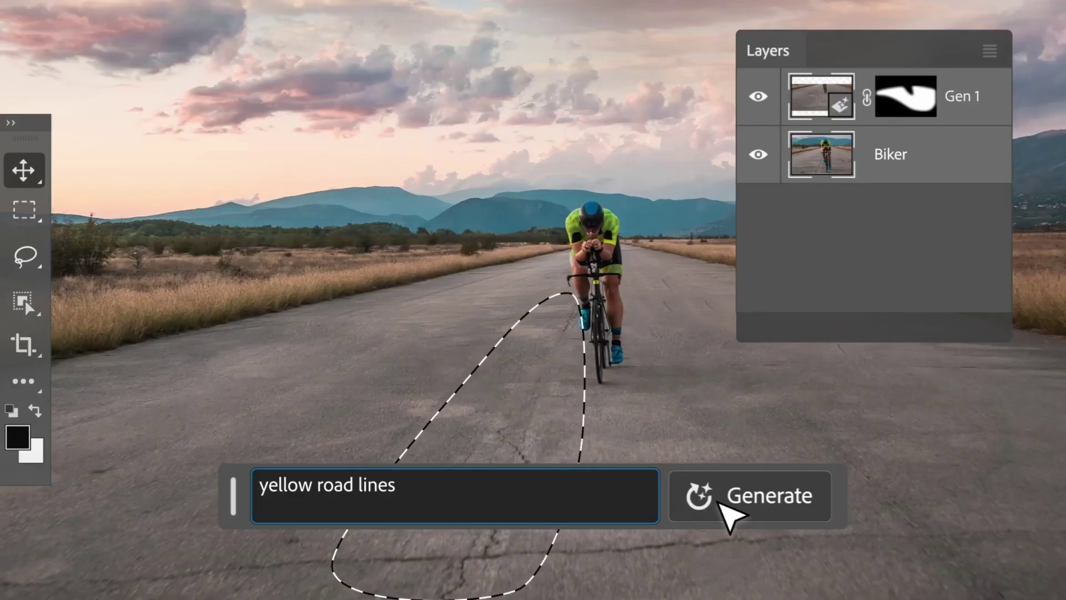
pyautogui.click(730, 508)
# Step: Extend the cyclist image's canvas outward at its left edge with the Crop tool
pyautogui.press('c')
pyautogui.moveTo(14, 314); pyautogui.dragTo(6, 314)
pyautogui.press('Return')
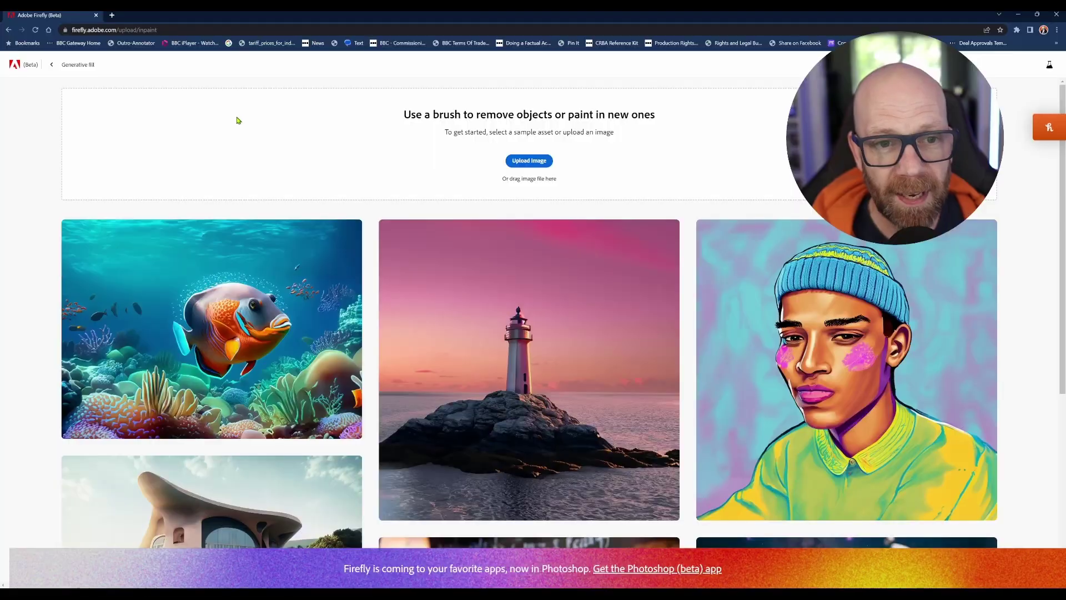
# Step: In Adobe Firefly's Generative fill, upload the outdoor selfie photo
pyautogui.scroll(-2, 247, 124)
pyautogui.scroll(2, 531, 144)
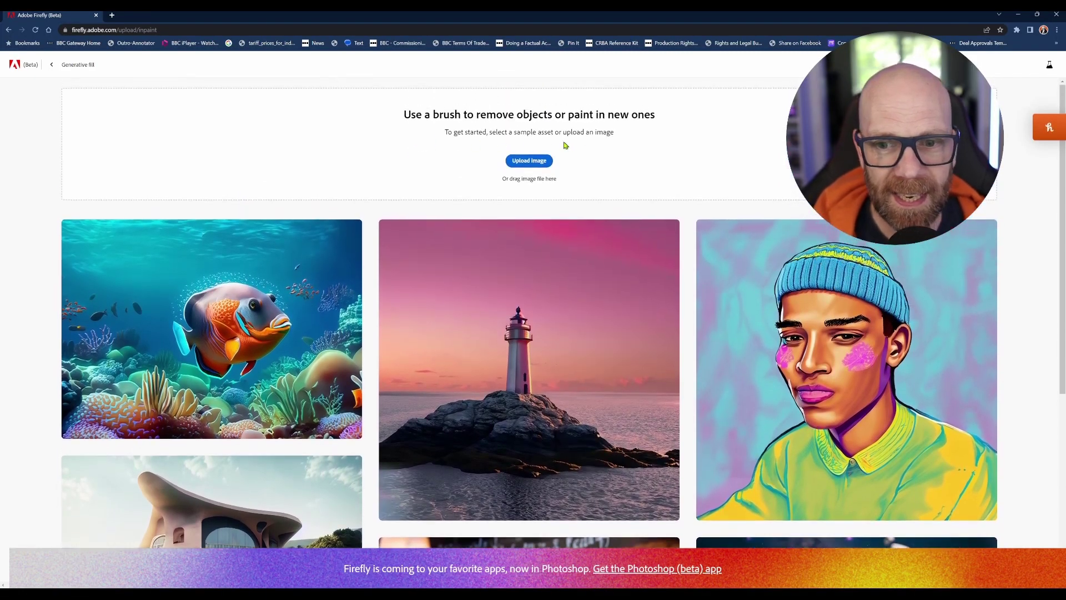
pyautogui.click(528, 161)
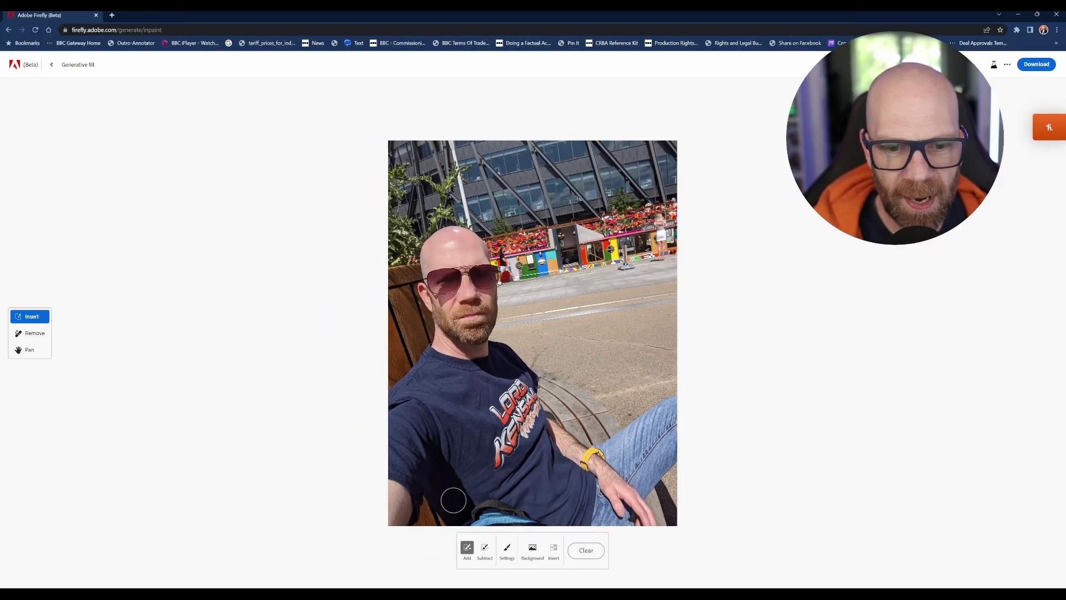
# Step: Remove the selfie's background and generate a new one from the prompt "sitting on a beautiful beach in paradise"
pyautogui.click(532, 549)
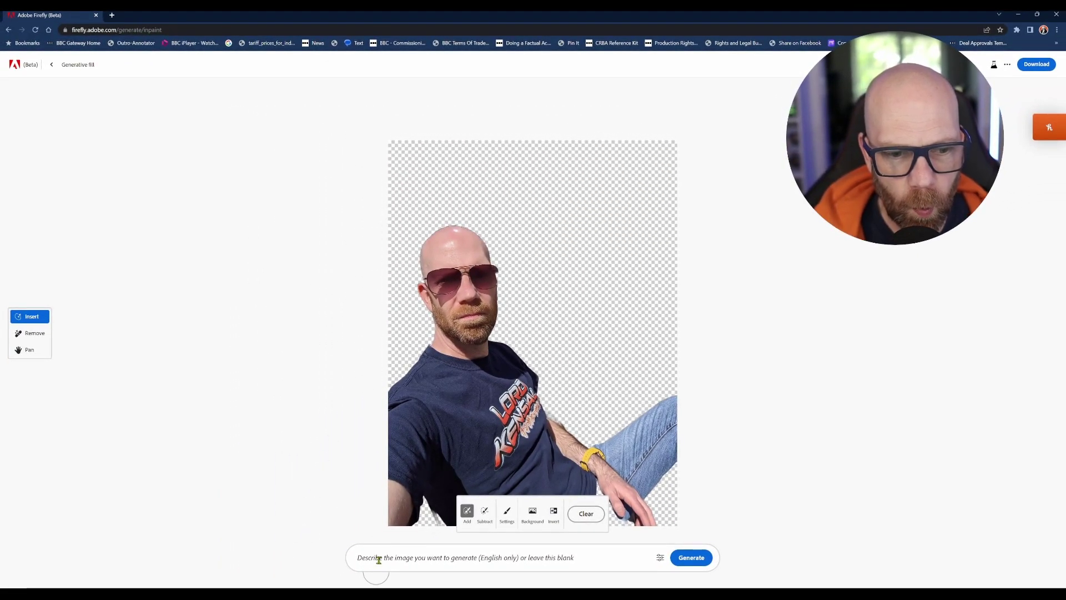
pyautogui.click(379, 560)
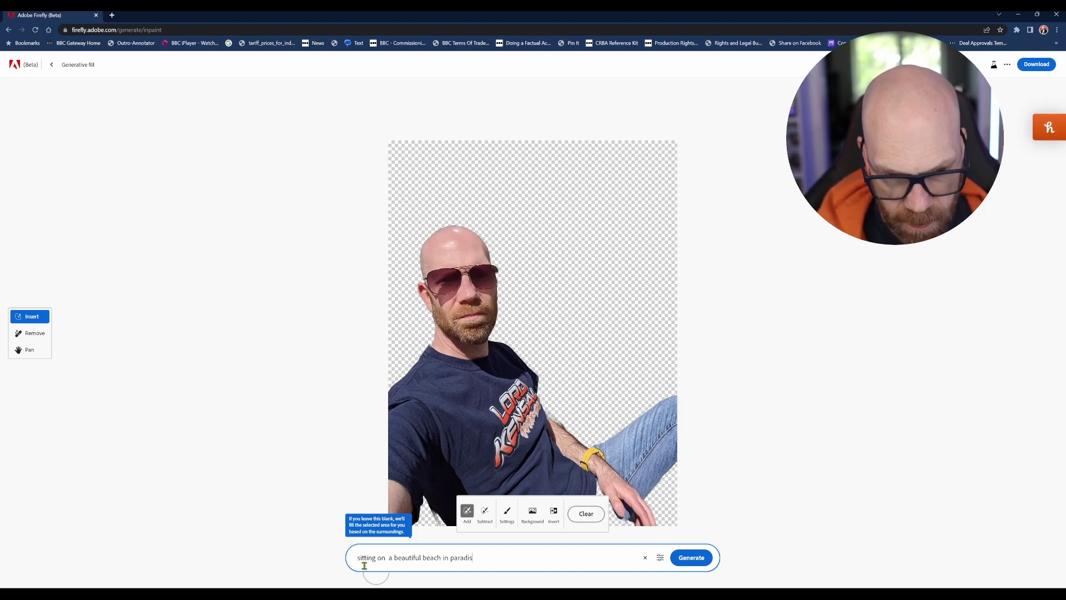
pyautogui.click(690, 558)
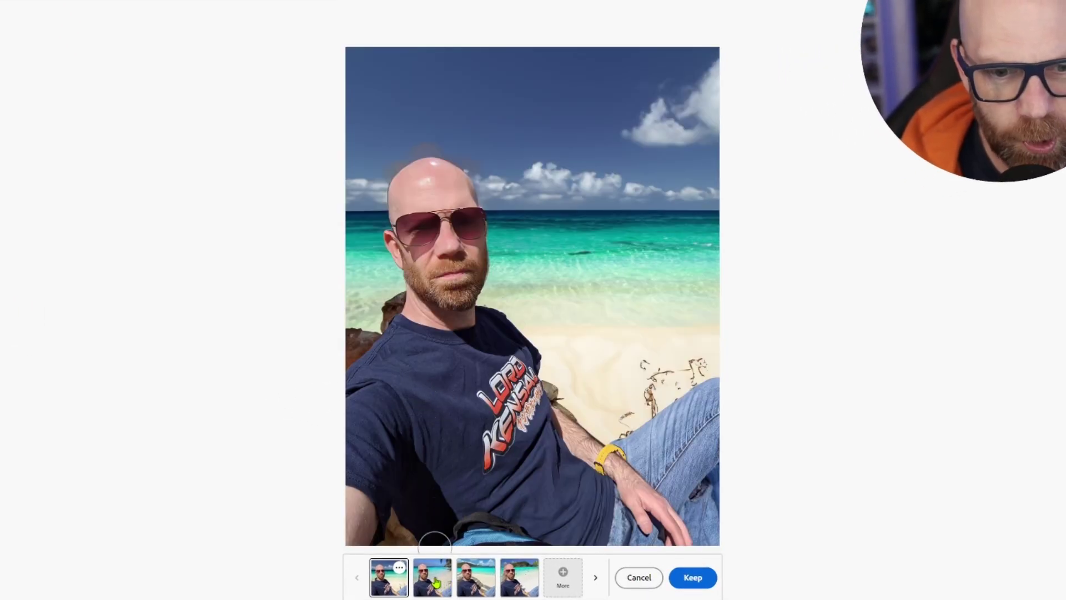
# Step: Compare the four generated beach backgrounds one after another, and discard them to return to the cut-out selfie
pyautogui.click(448, 579)
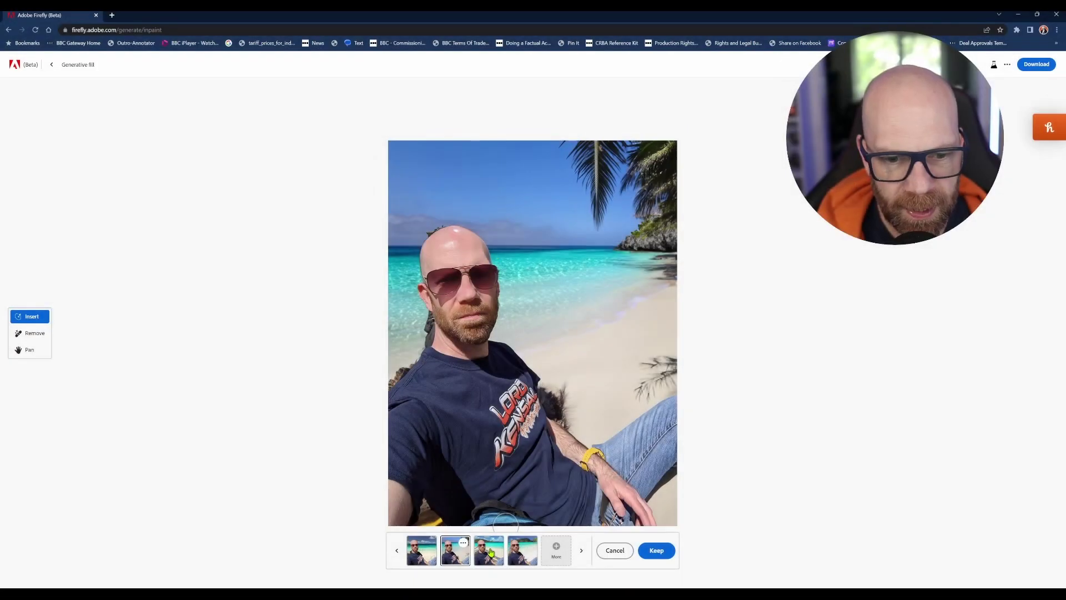
pyautogui.click(490, 549)
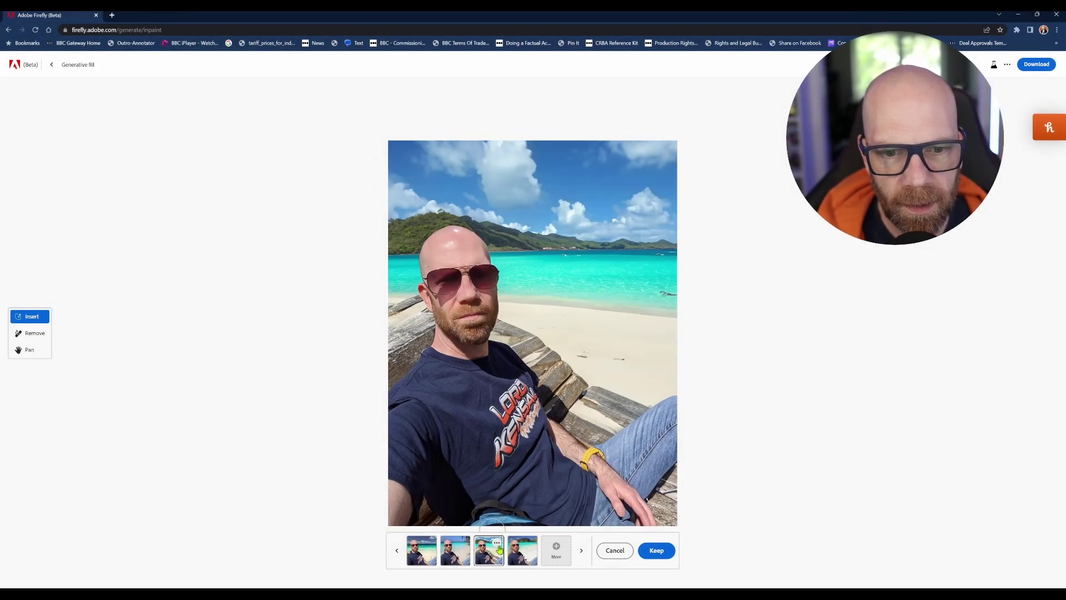
pyautogui.click(527, 551)
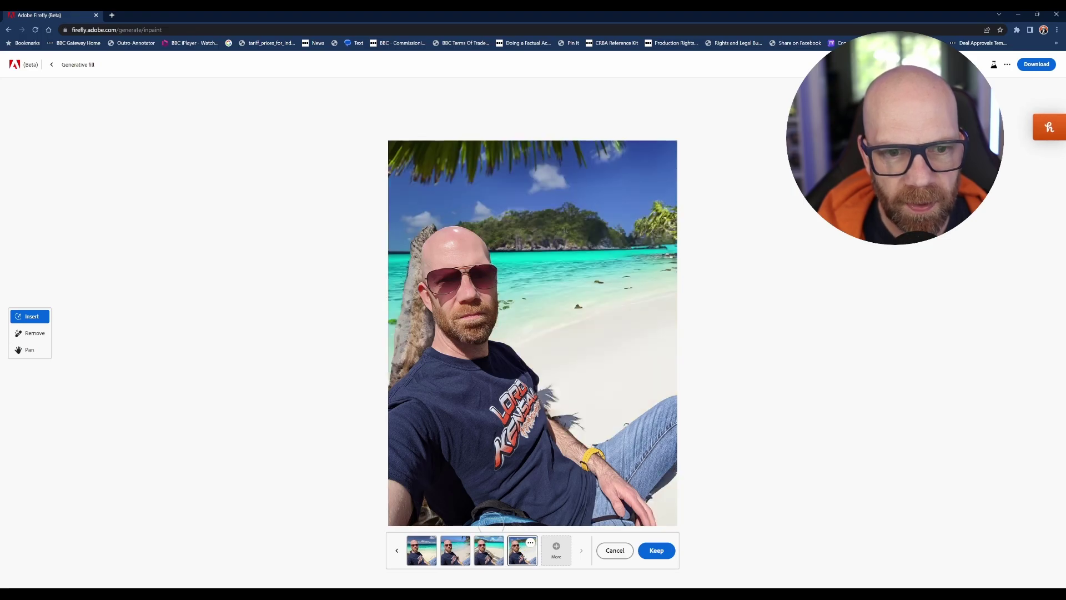
pyautogui.click(453, 555)
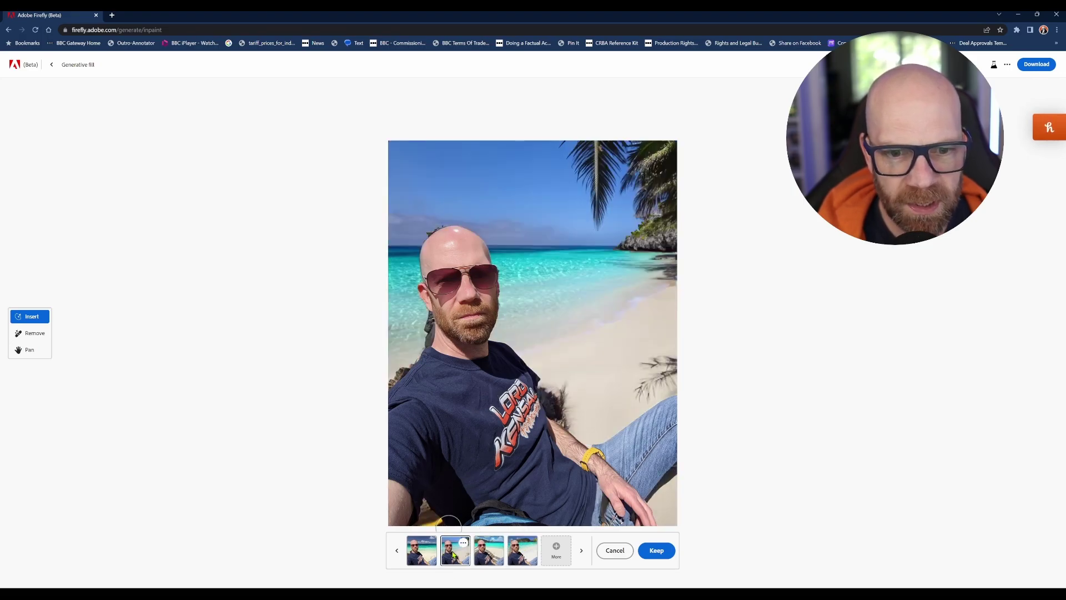
pyautogui.click(476, 555)
pyautogui.click(525, 557)
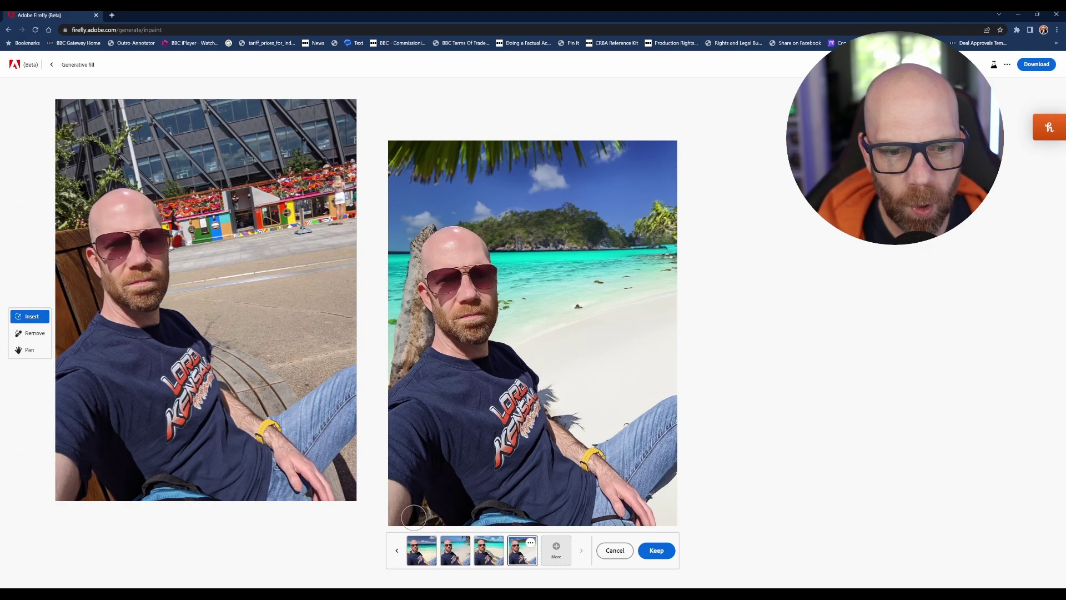
pyautogui.click(421, 552)
pyautogui.click(457, 549)
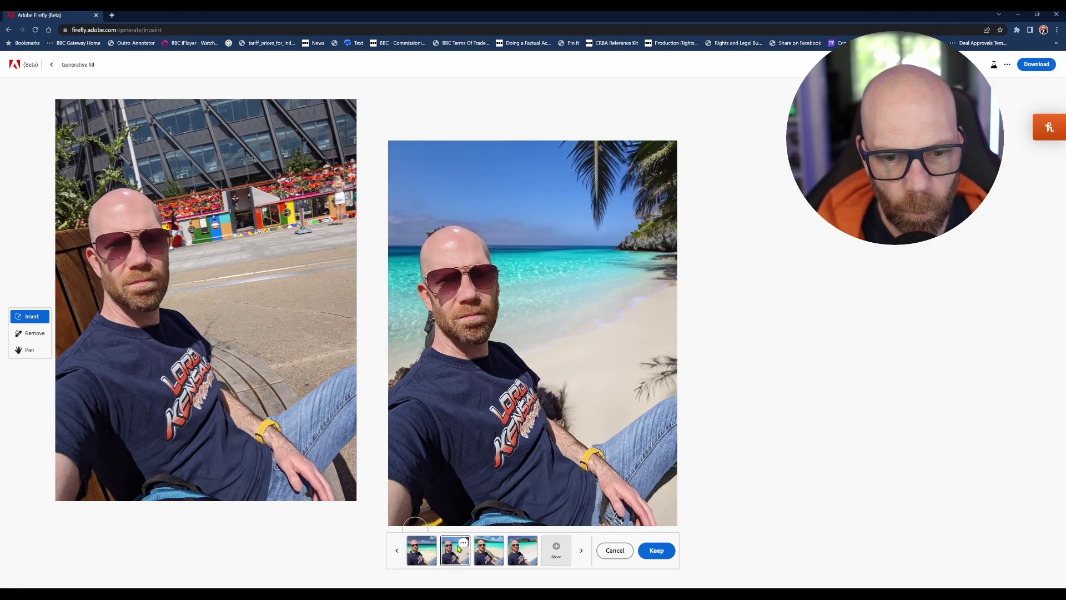
pyautogui.click(615, 550)
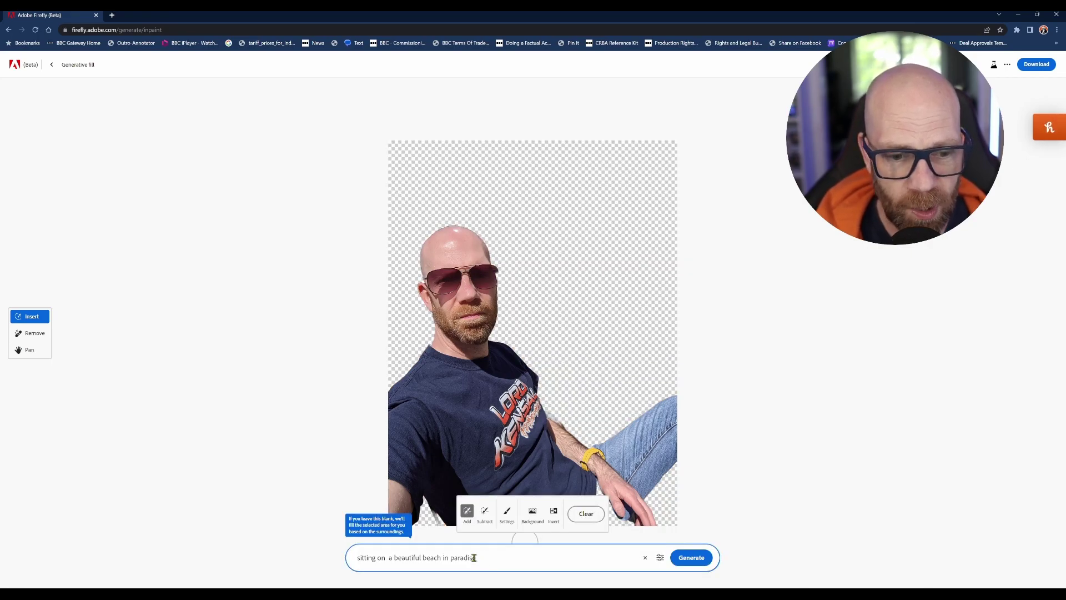
# Step: Replace the prompt with "sitting on the moon with the earth in the sky behind" and generate the new background
pyautogui.moveTo(479, 557); pyautogui.dragTo(349, 562)
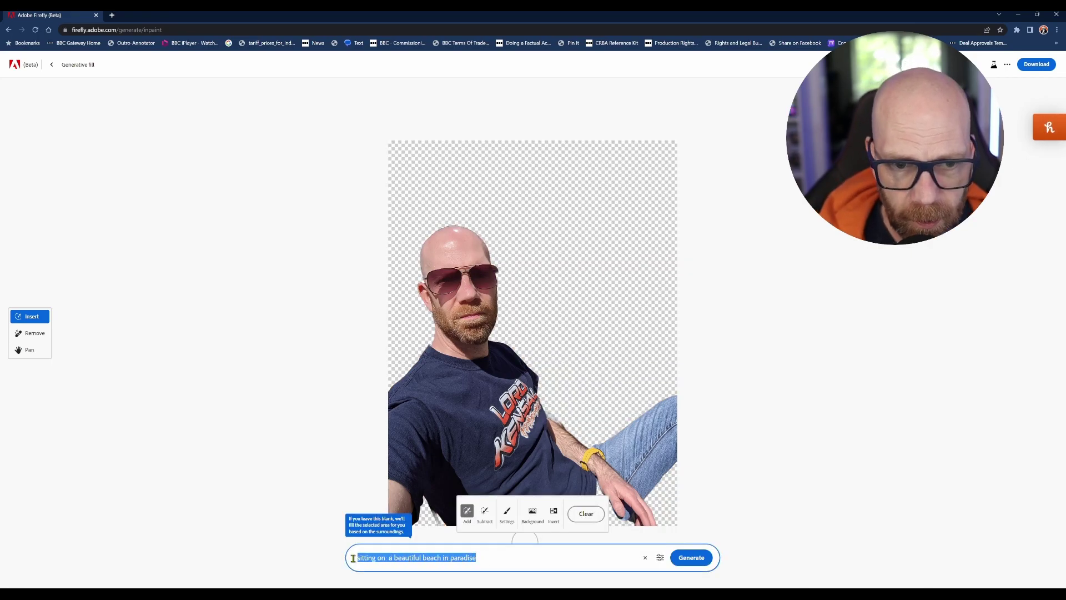
pyautogui.write('sitting o')
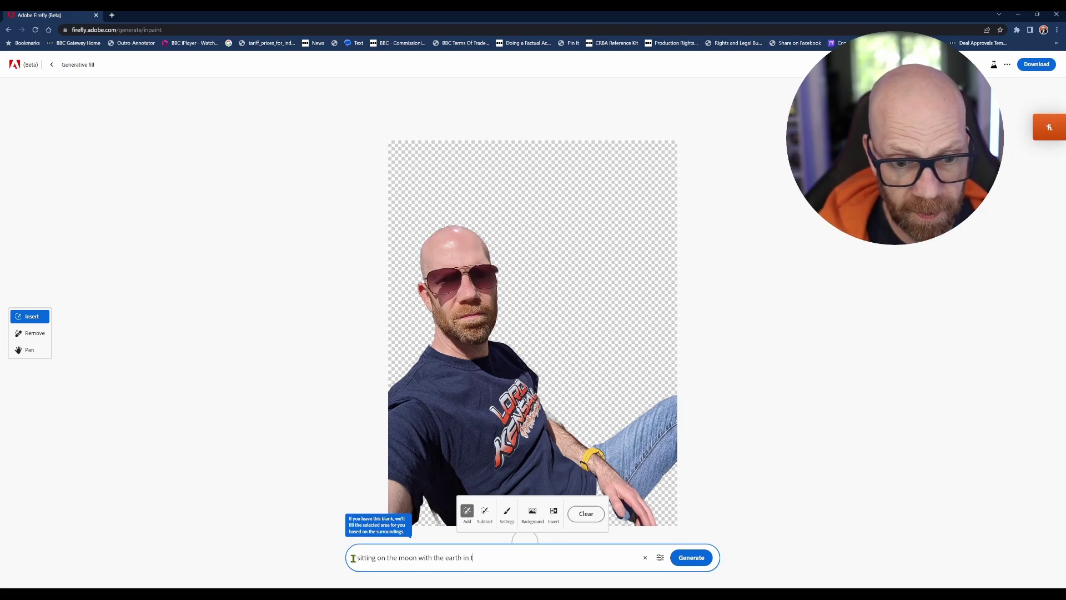
pyautogui.write('y beh')
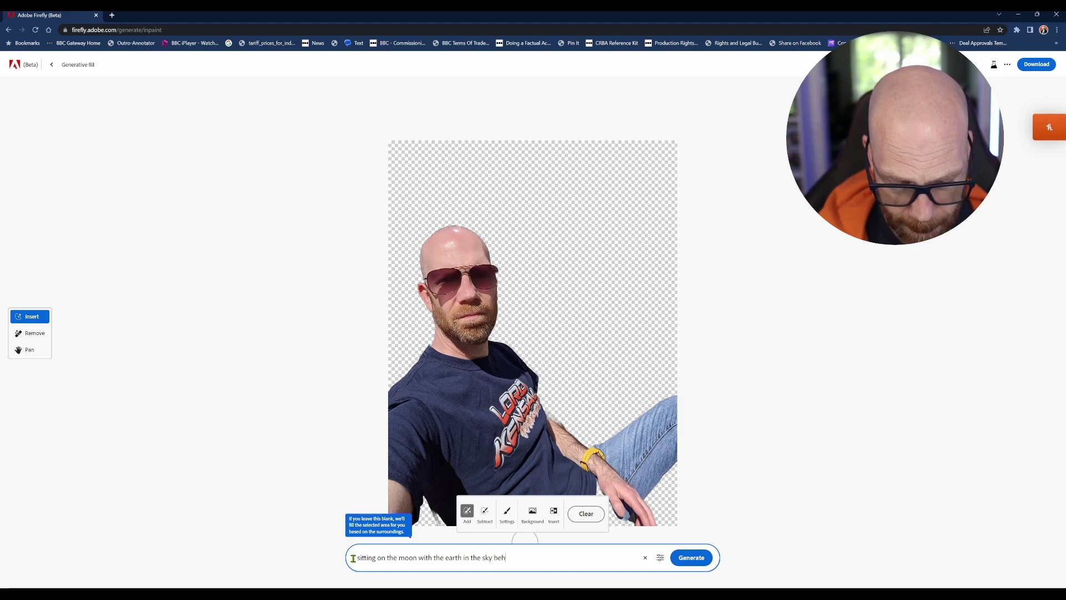
pyautogui.write('ind')
pyautogui.click(691, 558)
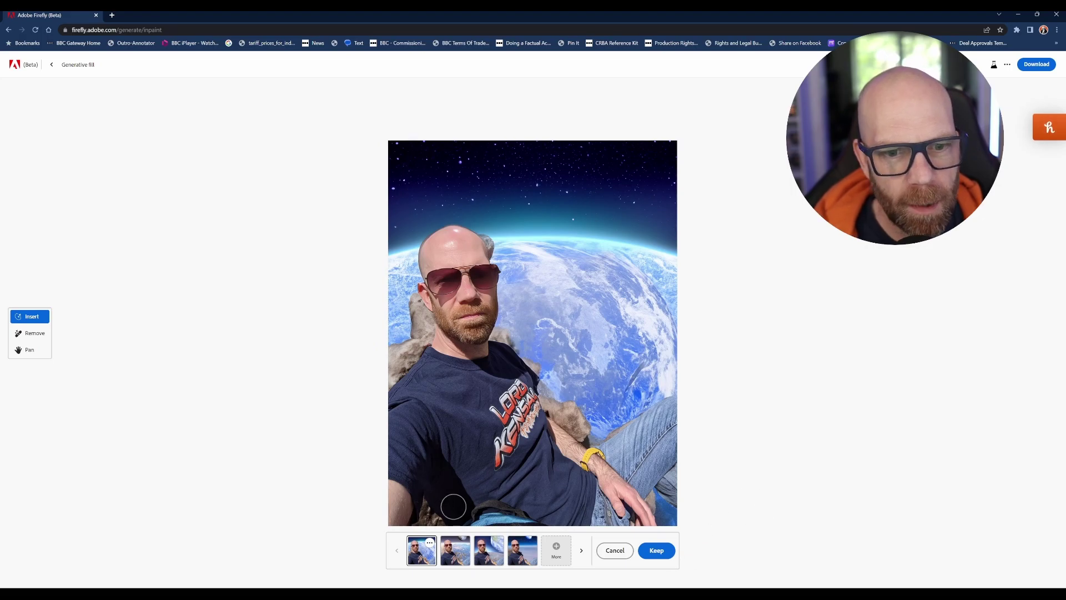
# Step: Look through the four generated moon and earth background variations behind the man
pyautogui.scroll(1, 503, 479)
pyautogui.scroll(-2, 503, 478)
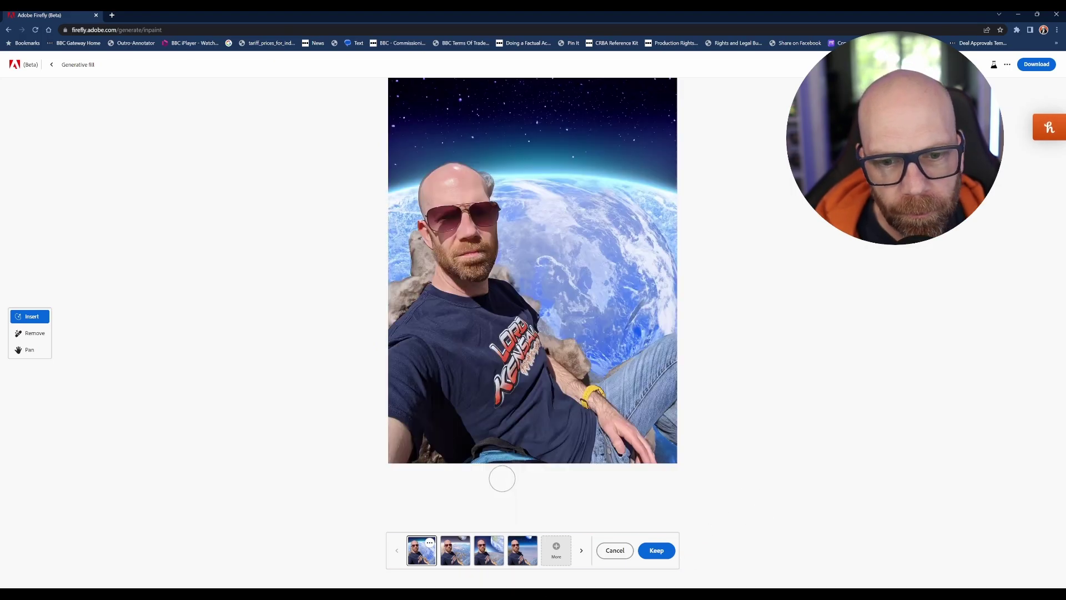
pyautogui.scroll(1, 560, 459)
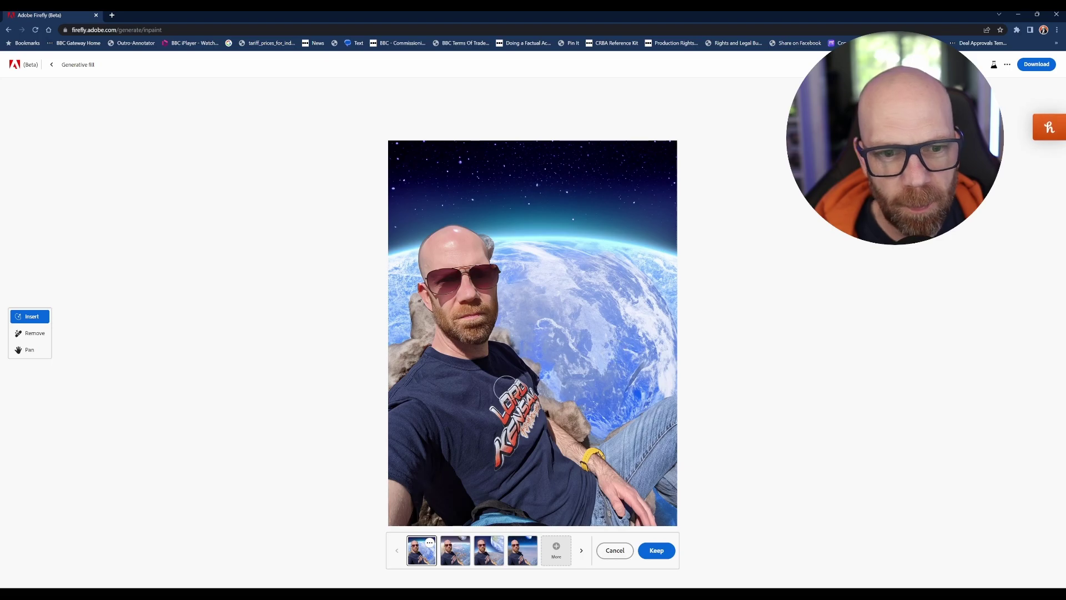
pyautogui.click(458, 552)
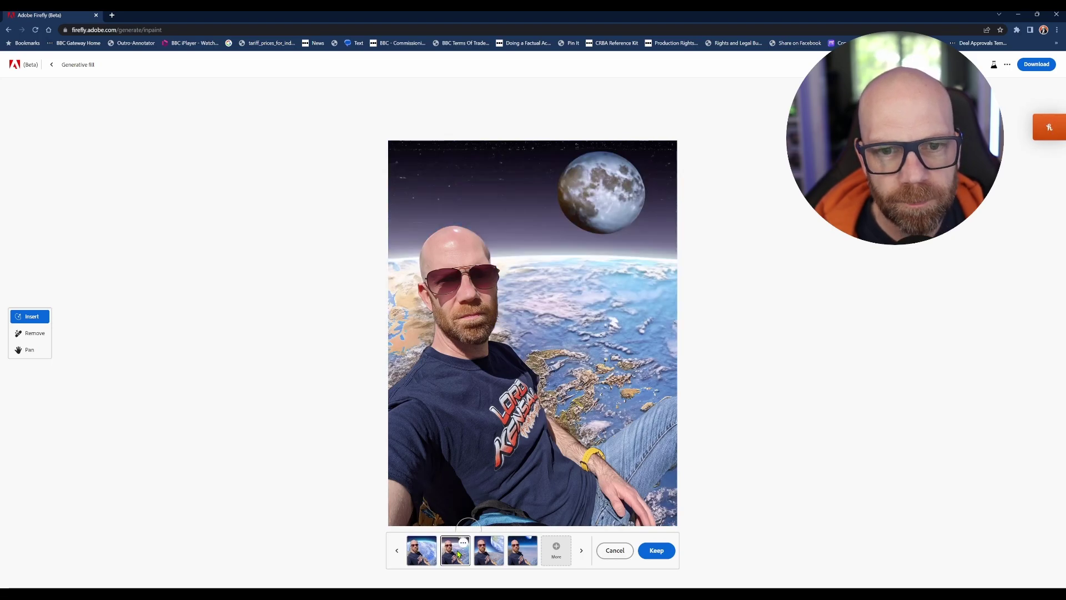
pyautogui.click(488, 553)
pyautogui.click(526, 557)
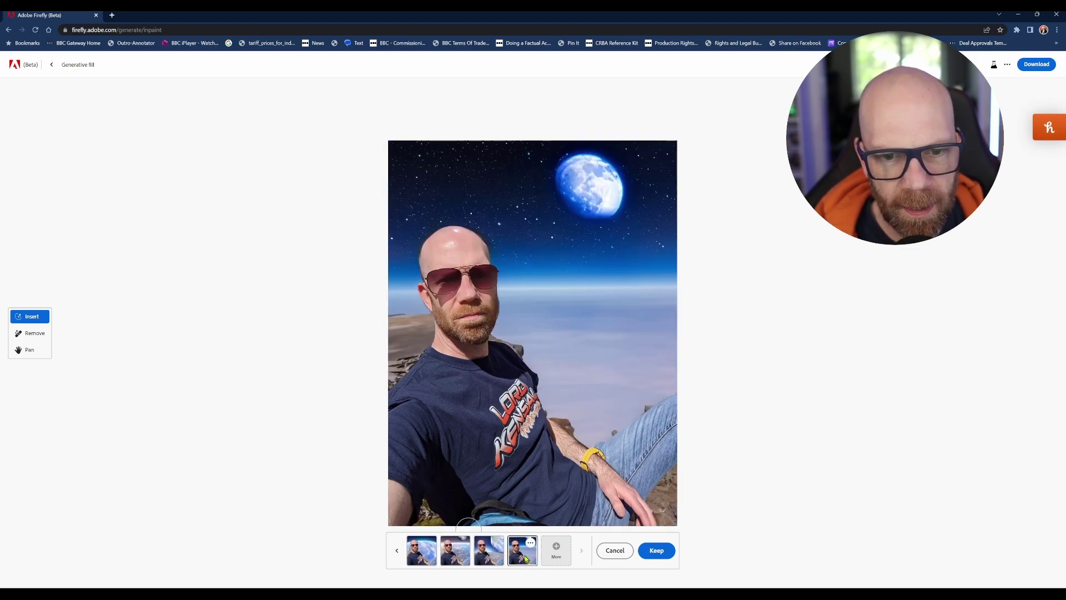
# Step: Generate more moon and earth backgrounds, compare the variations, and keep the one with the large Earth above grey lunar ground
pyautogui.click(491, 556)
pyautogui.click(555, 551)
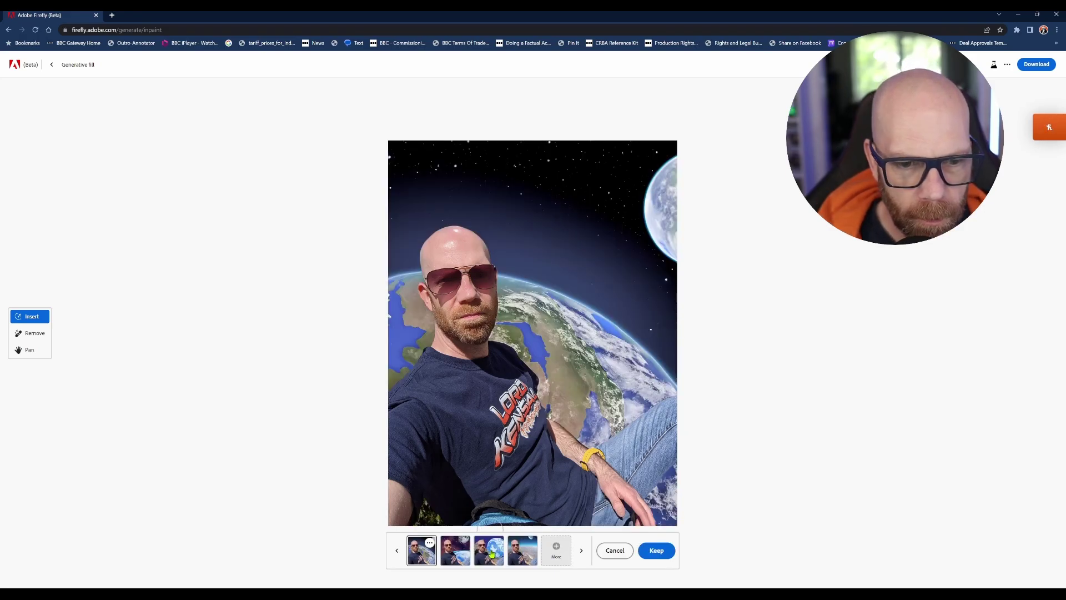
pyautogui.click(490, 551)
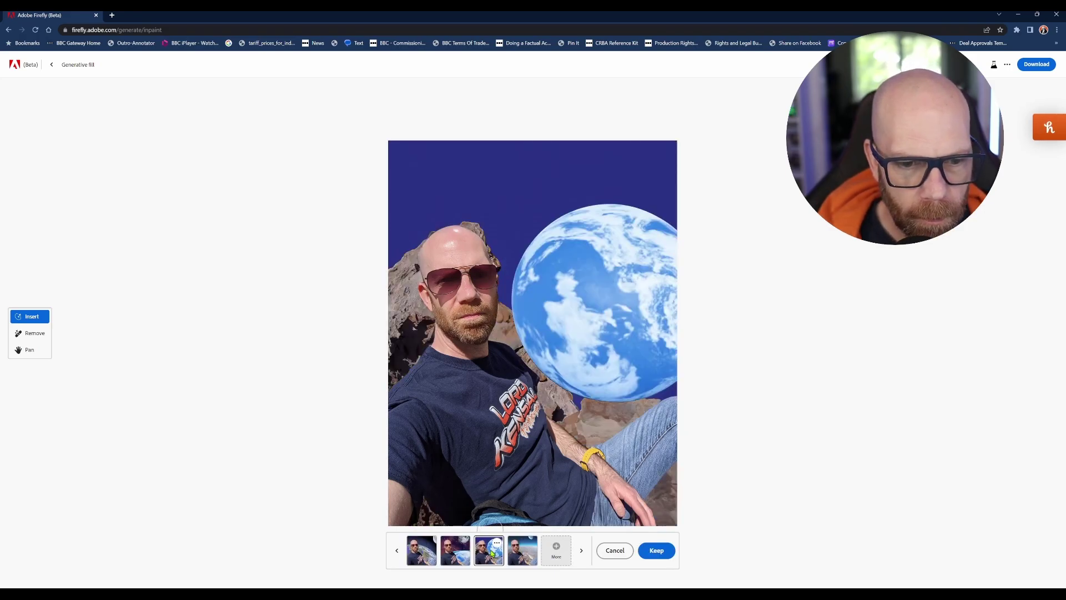
pyautogui.click(460, 555)
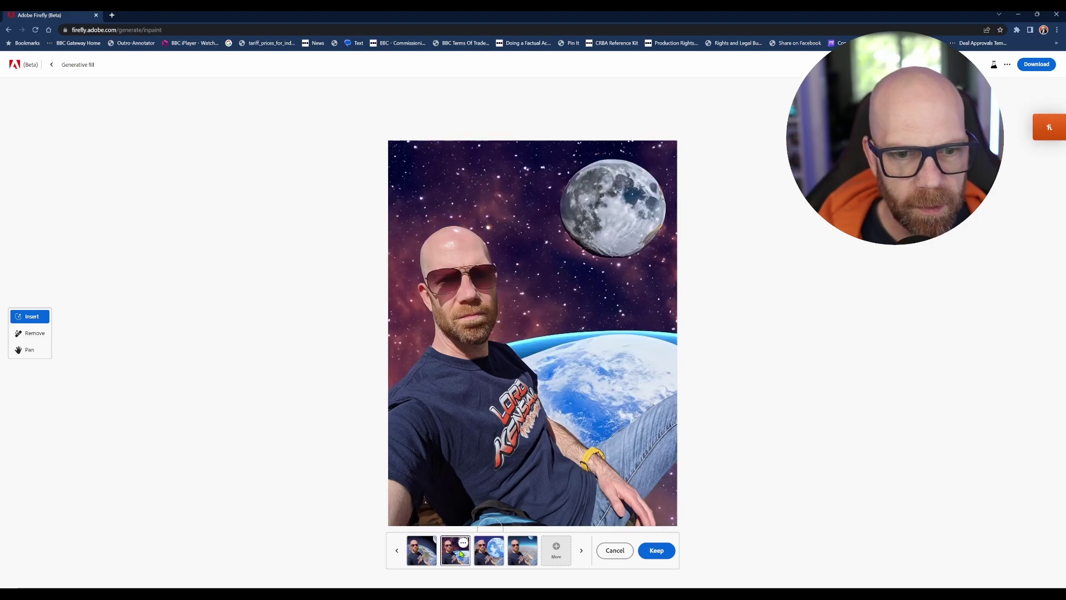
pyautogui.click(427, 553)
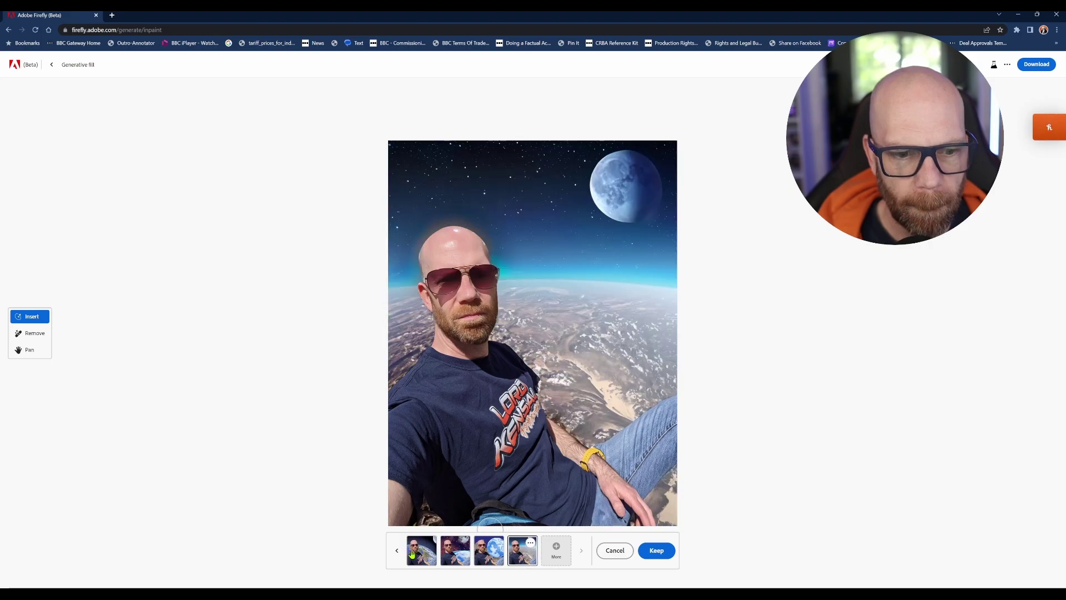
pyautogui.click(398, 553)
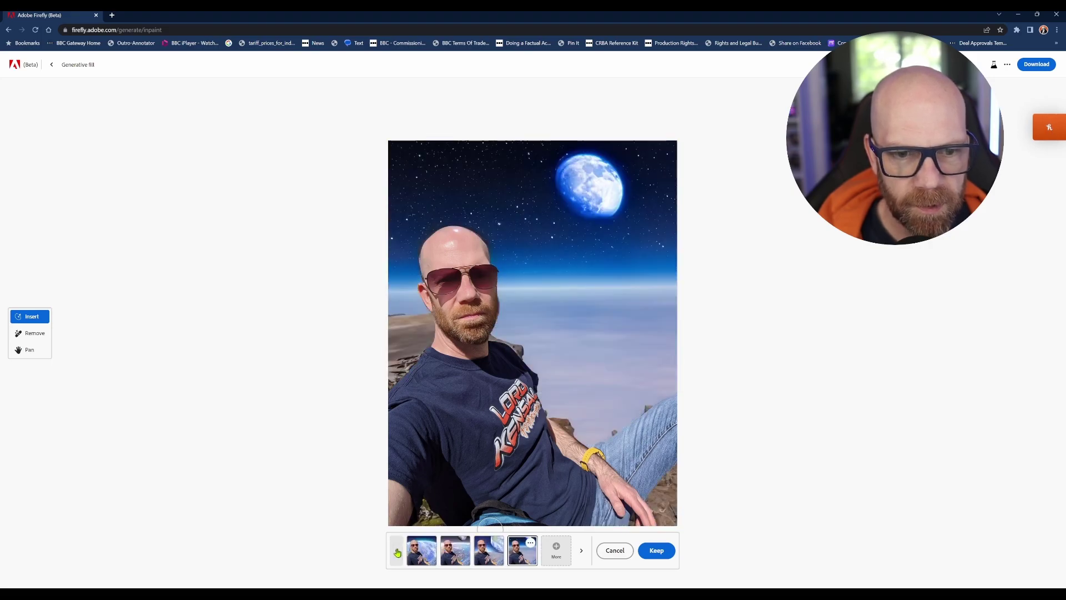
pyautogui.click(398, 552)
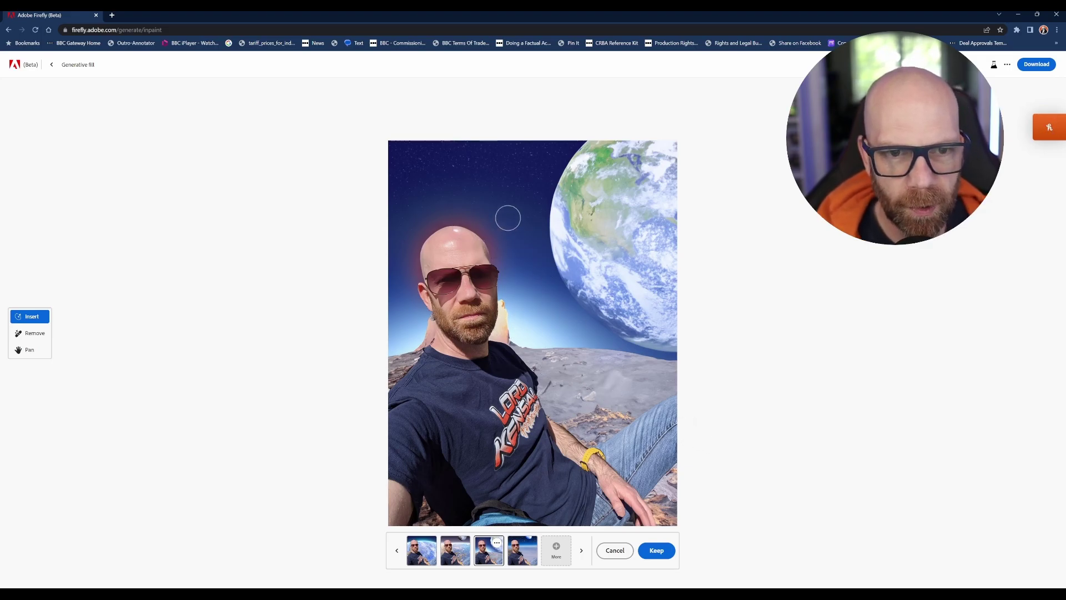
pyautogui.scroll(-1, 420, 467)
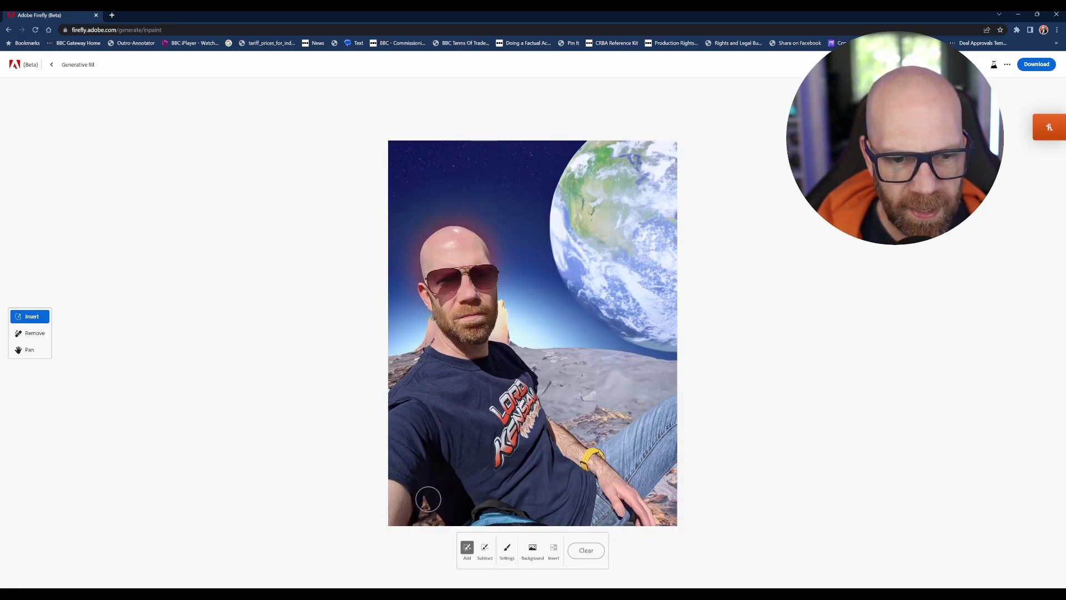
# Step: Mask a ring around the man's head with the Add brush and generate a fill from the prompt "space helmet"
pyautogui.click(469, 551)
pyautogui.moveTo(436, 332)
pyautogui.mouseDown()
pyautogui.moveTo(417, 313)
pyautogui.moveTo(414, 264)
pyautogui.moveTo(438, 235)
pyautogui.moveTo(486, 233)
pyautogui.moveTo(509, 282)
pyautogui.moveTo(504, 324)
pyautogui.moveTo(493, 340)
pyautogui.moveTo(439, 339)
pyautogui.mouseUp()
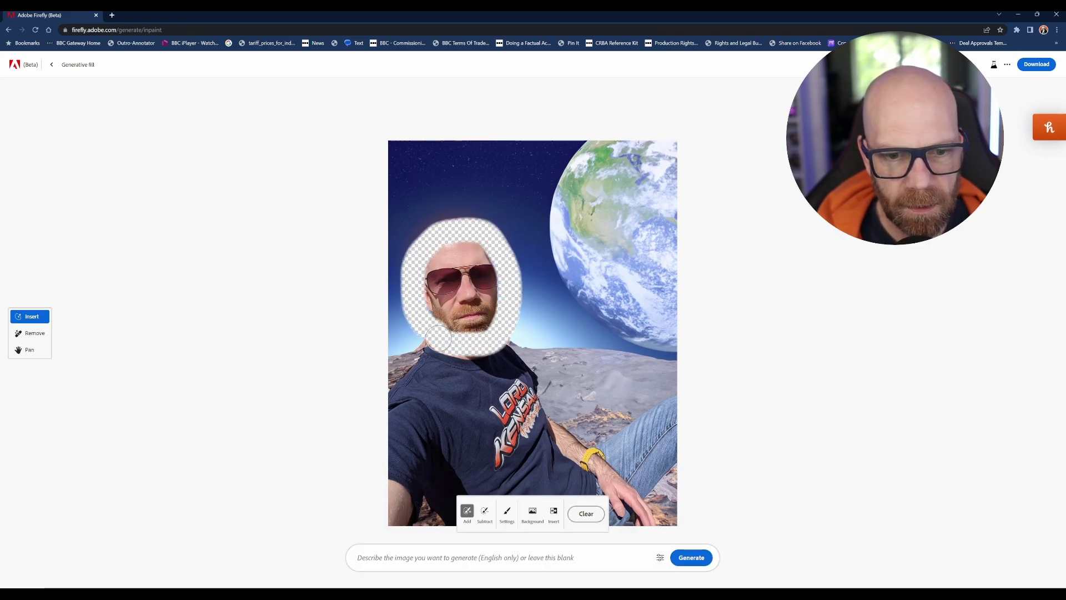
pyautogui.click(405, 558)
pyautogui.write('space he')
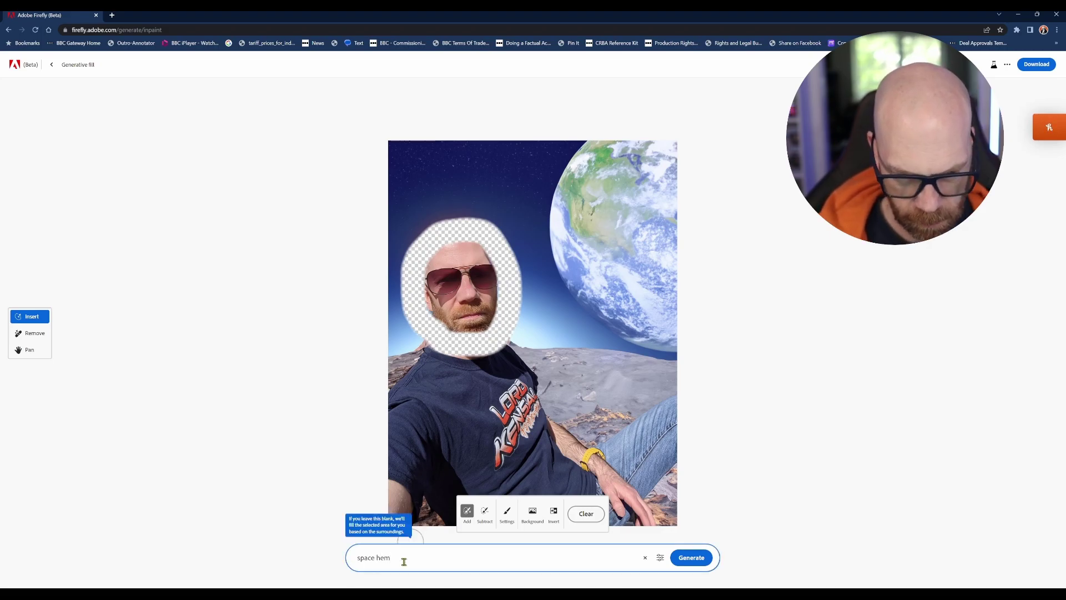
pyautogui.write('m')
pyautogui.press('Return')
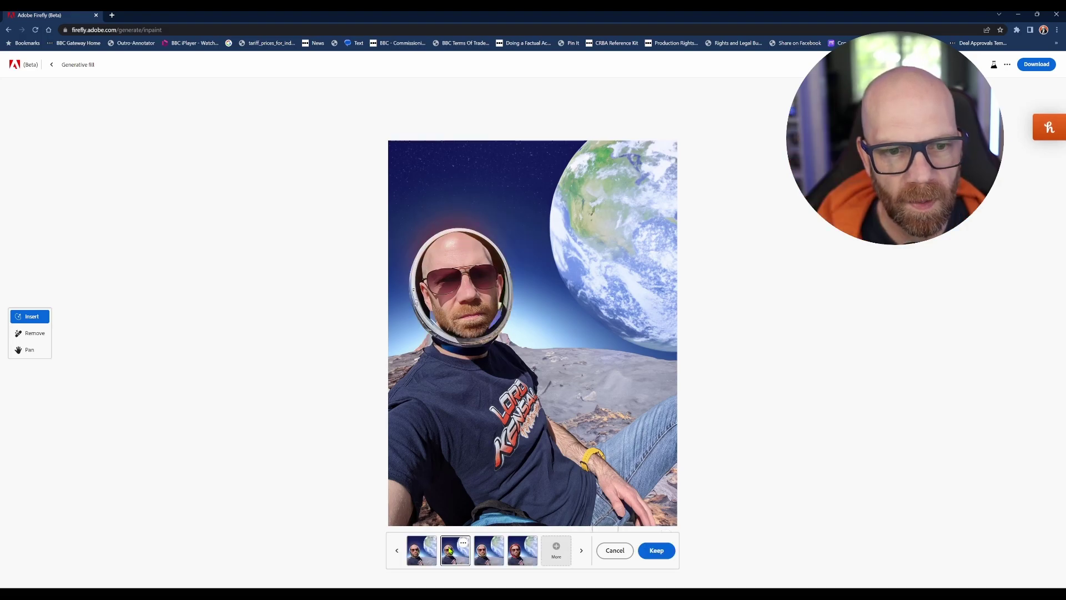
# Step: Compare the generated open-face space helmets and discard them to return to the masked image
pyautogui.click(489, 552)
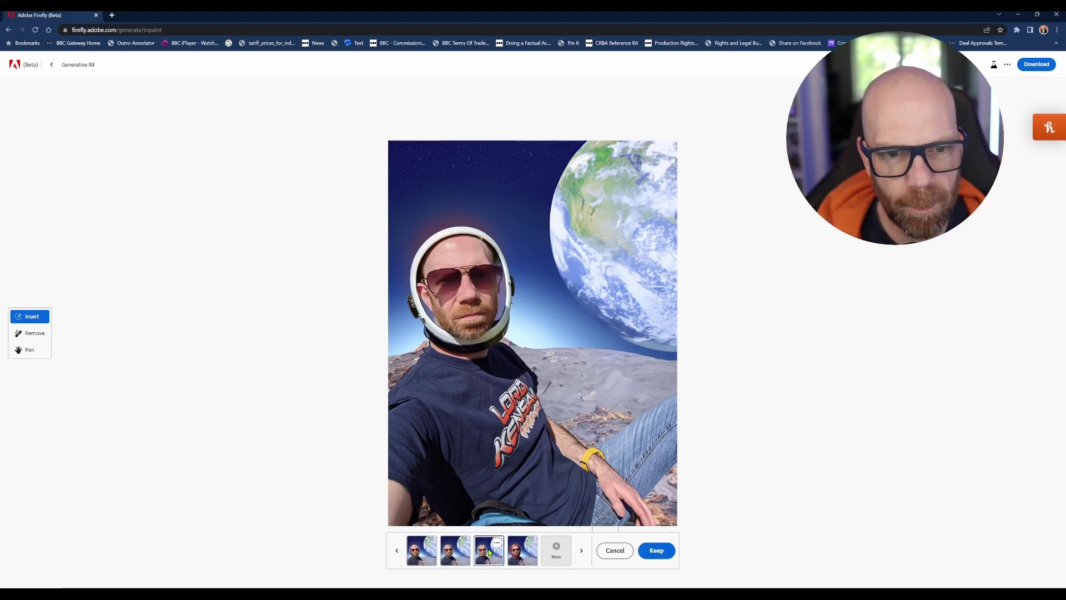
pyautogui.click(526, 552)
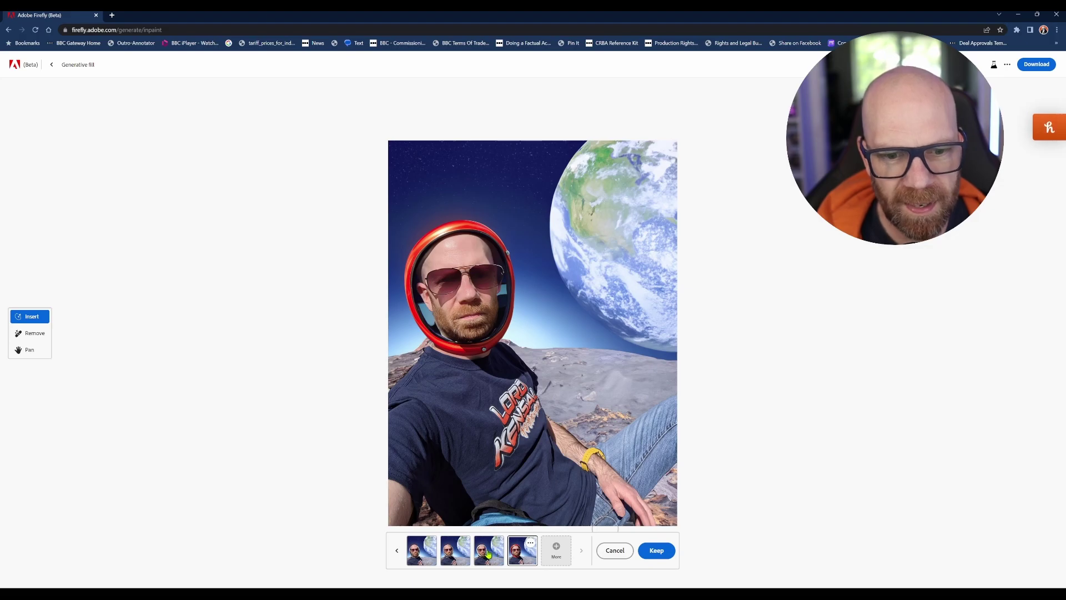
pyautogui.click(615, 550)
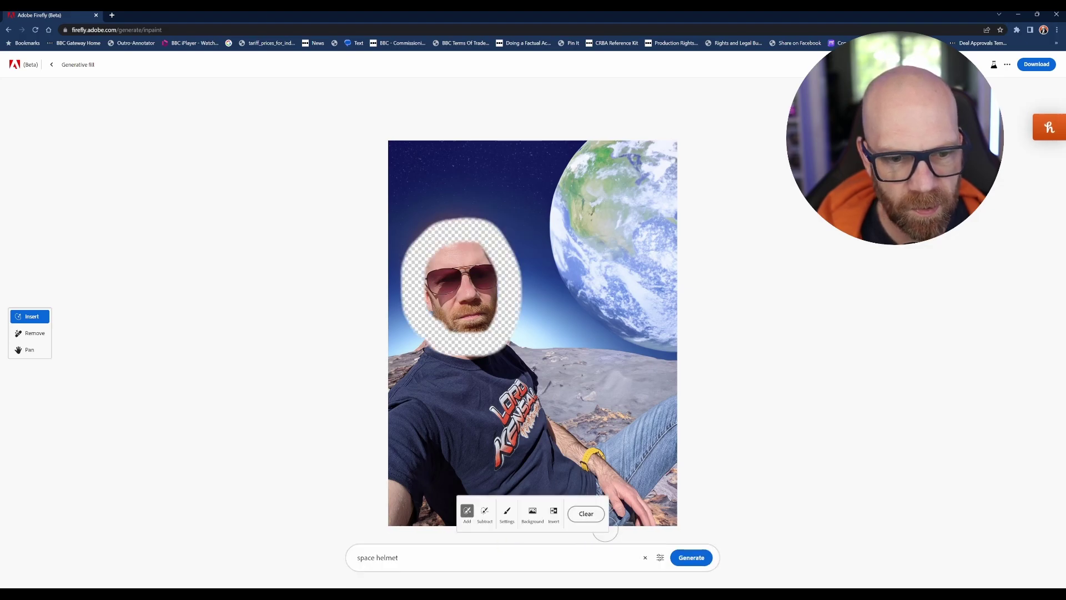
# Step: Try a full space helmet by extending the mask over the man's whole face, and discard the variations after comparing them
pyautogui.moveTo(475, 381)
pyautogui.mouseDown()
pyautogui.moveTo(484, 318)
pyautogui.moveTo(471, 346)
pyautogui.mouseUp()
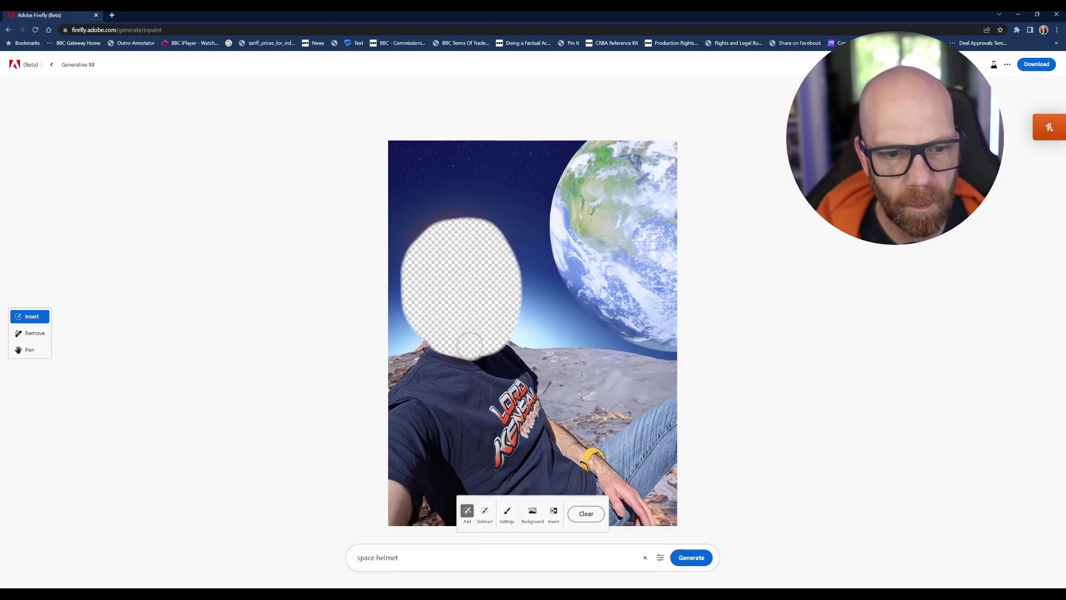
pyautogui.click(695, 562)
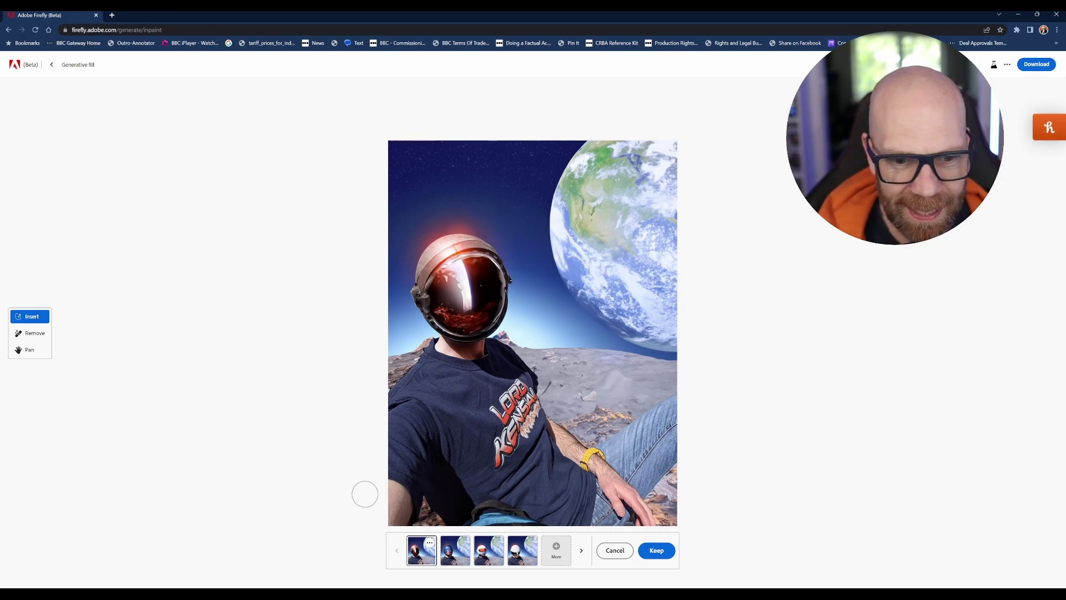
pyautogui.click(489, 551)
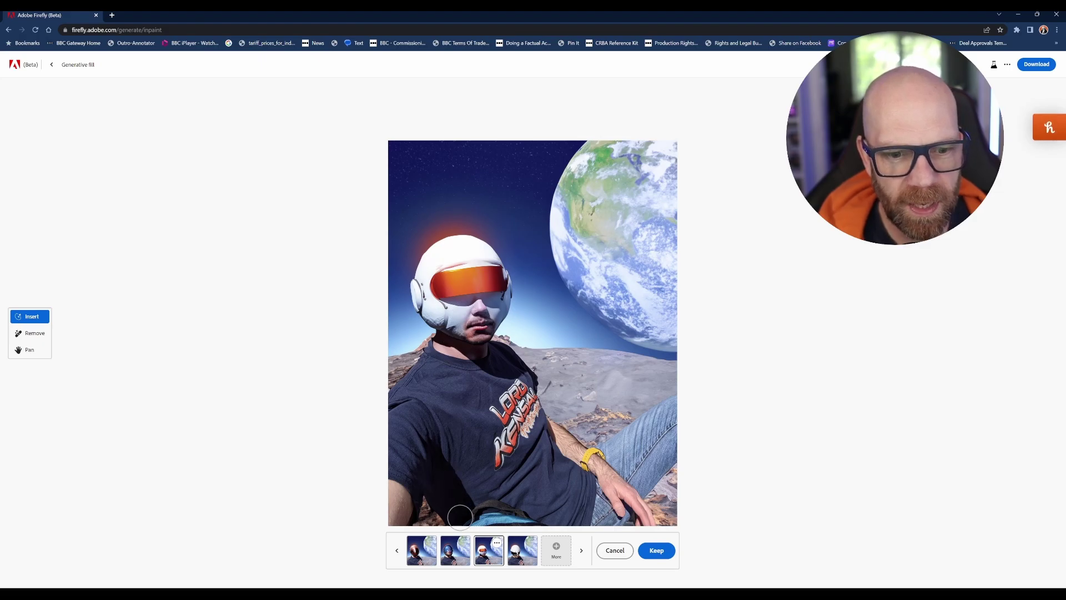
pyautogui.click(458, 551)
pyautogui.click(520, 553)
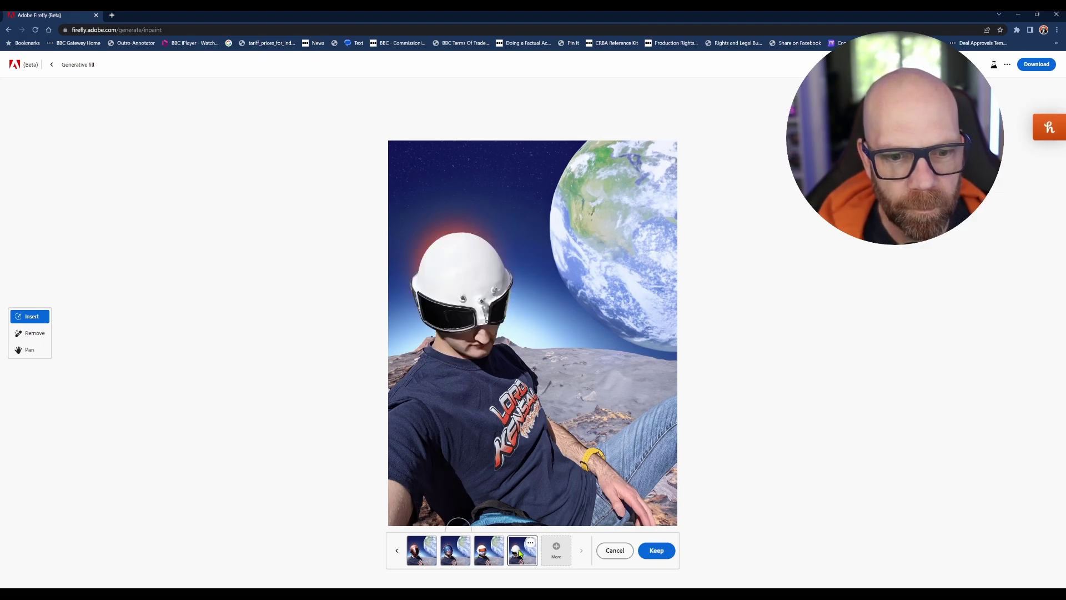
pyautogui.click(417, 552)
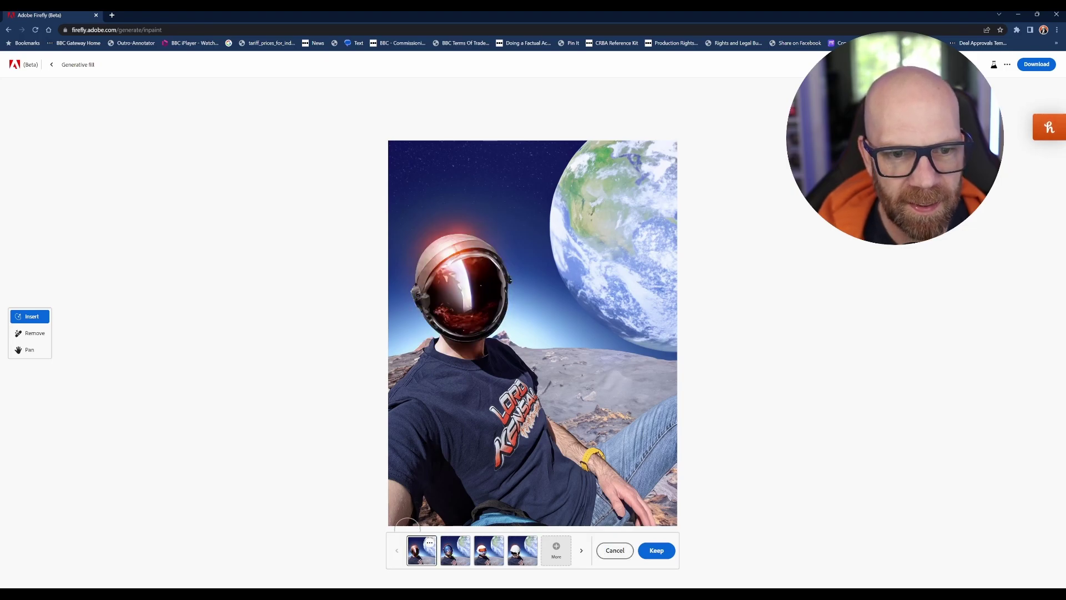
pyautogui.click(615, 551)
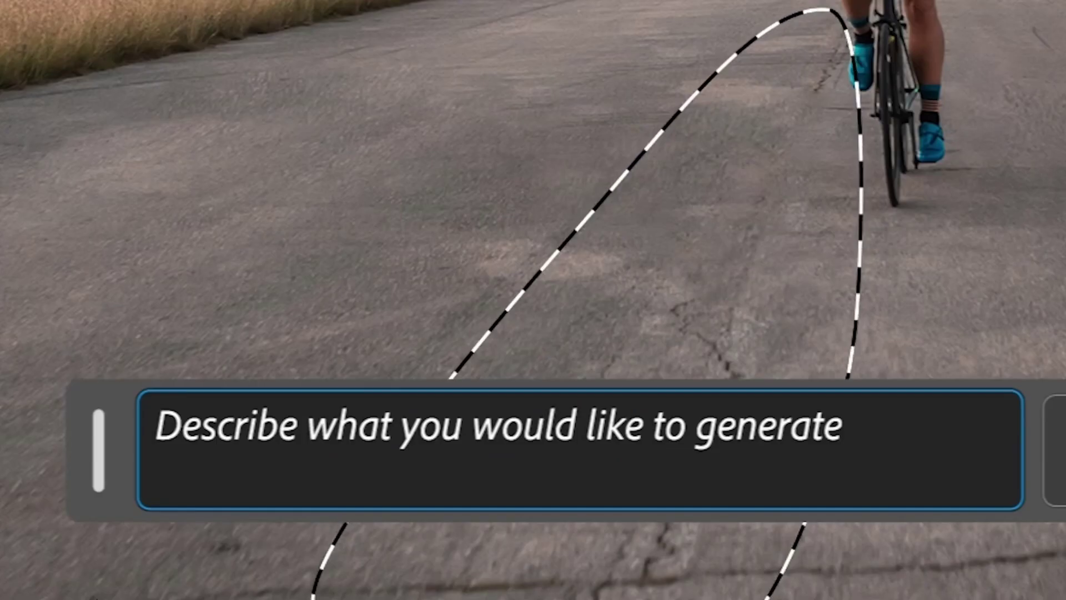
pyautogui.write('yellow road lines')
pyautogui.click(732, 514)
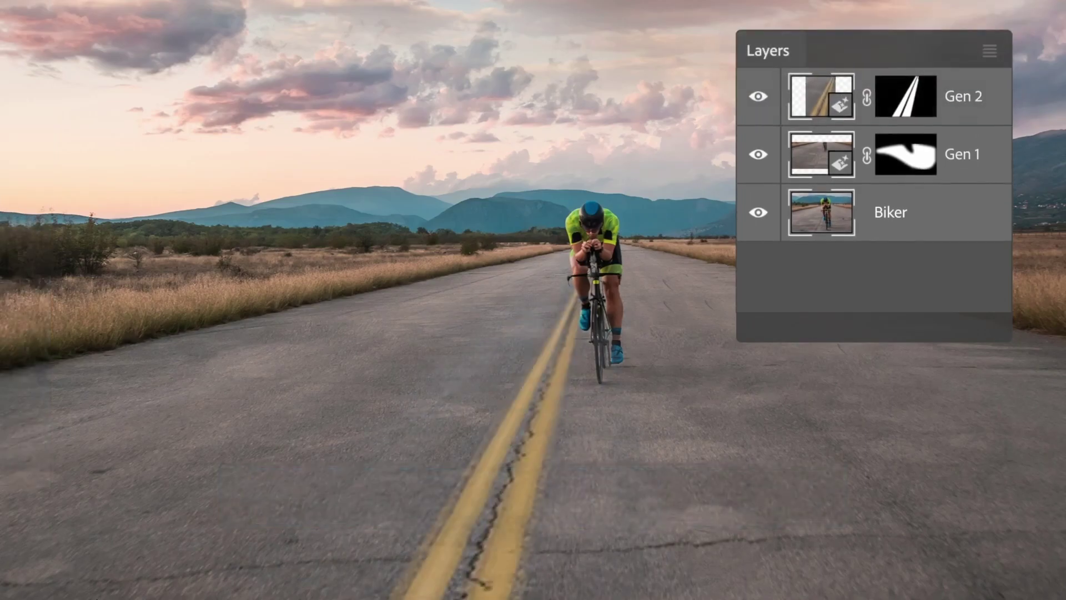
pyautogui.press('c')
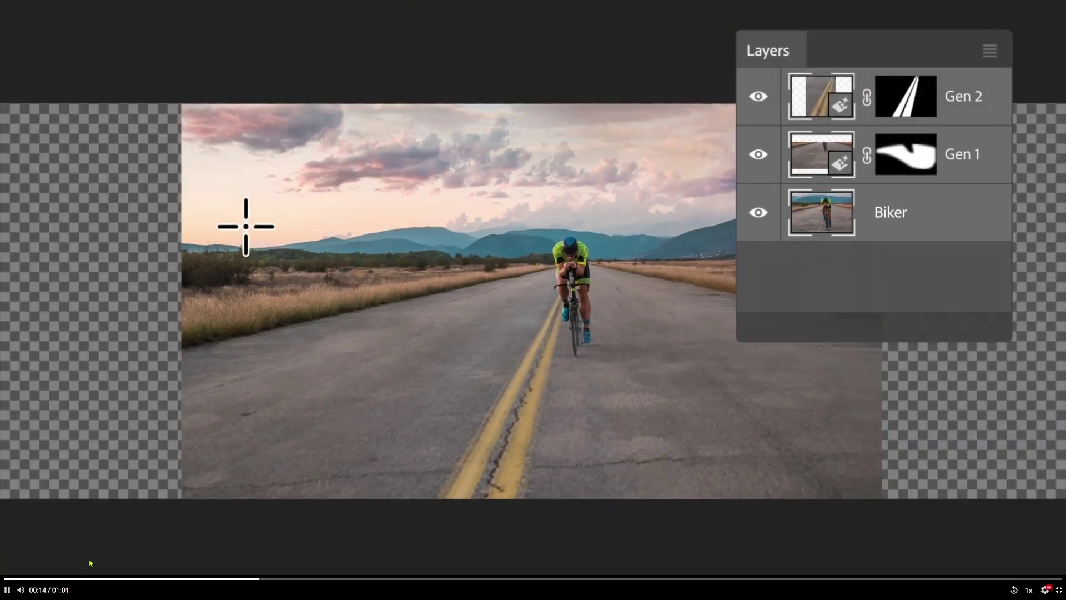
pyautogui.click(8, 591)
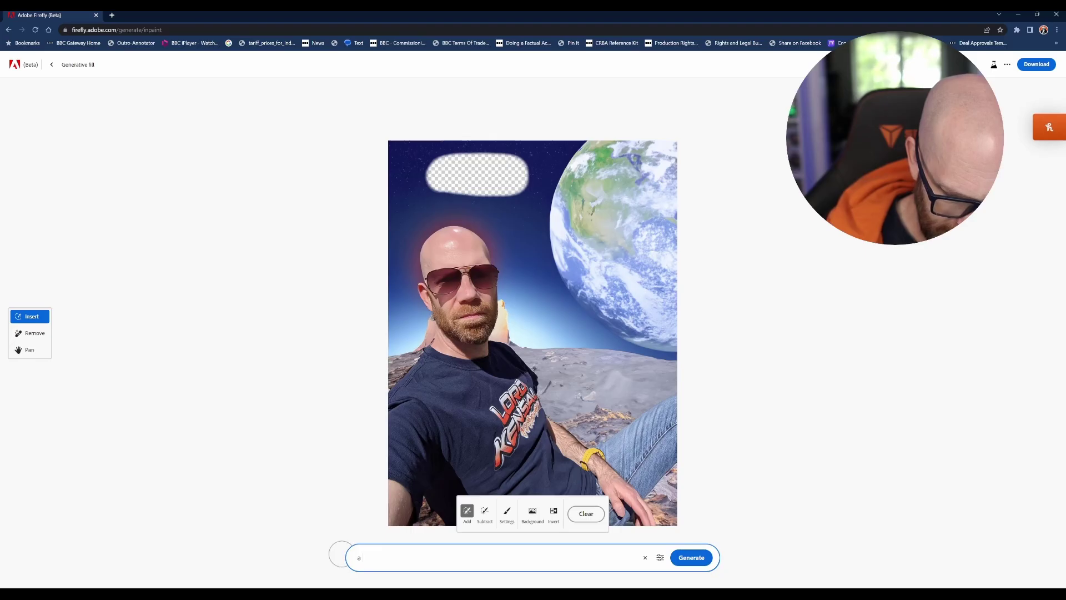
# Step: Fill the masked patch of sky above the man's head using the prompt "a 1950s UFO", and keep the first variation
pyautogui.write('950s UFO')
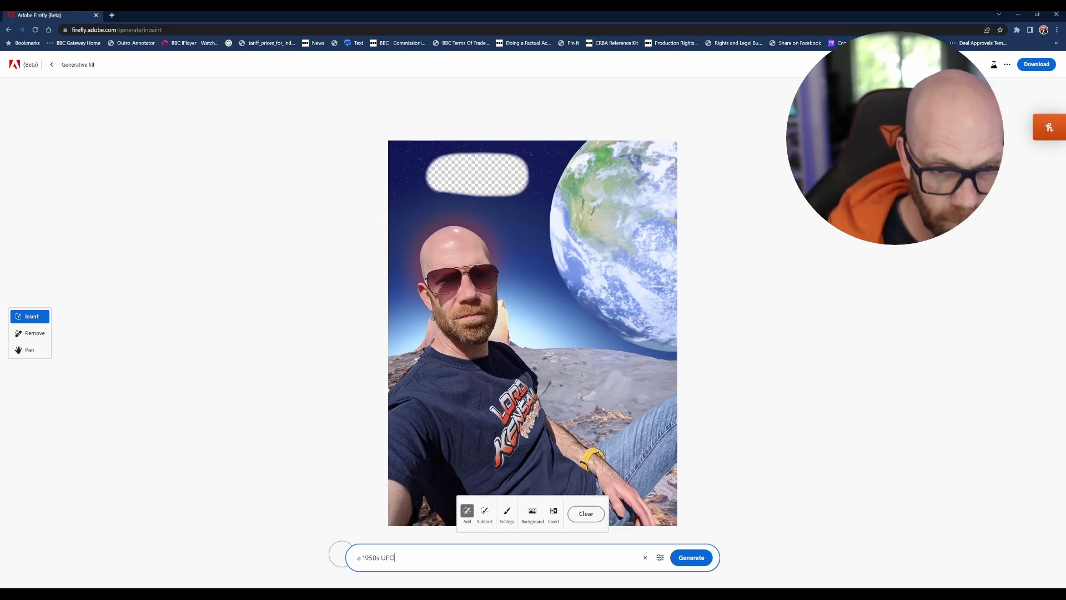
pyautogui.click(692, 558)
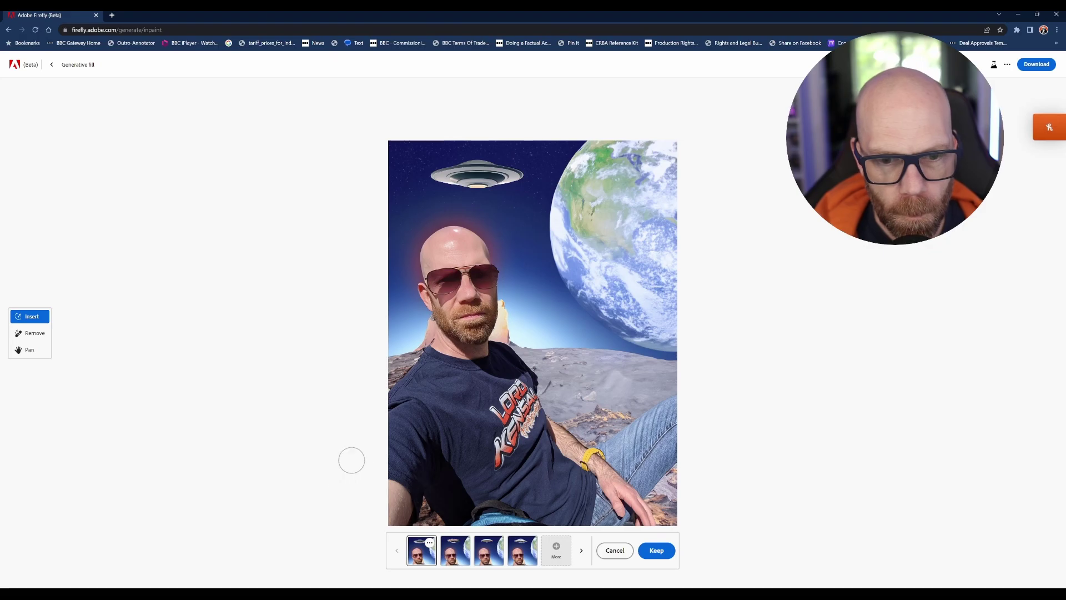
pyautogui.click(657, 551)
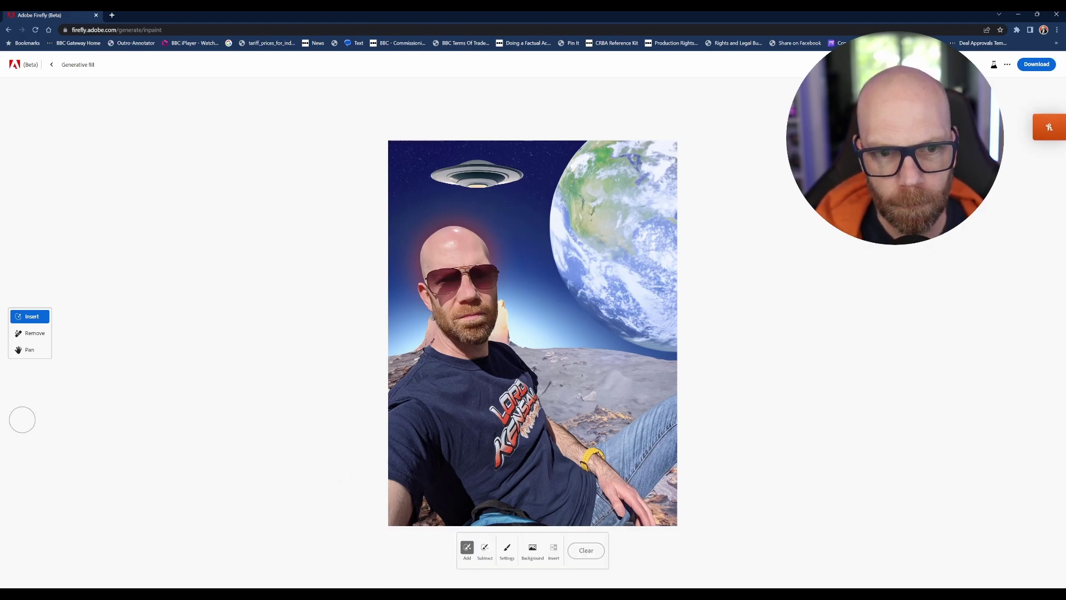
# Step: Brush over the UFO in the sky with the Remove tool and erase it from the image
pyautogui.click(35, 335)
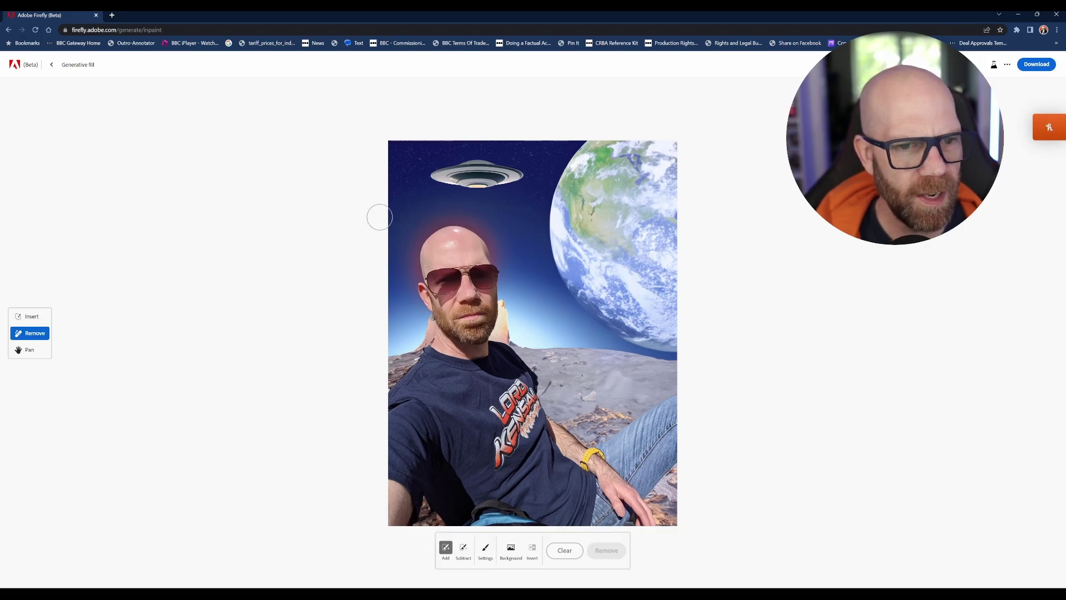
pyautogui.moveTo(438, 173)
pyautogui.mouseDown()
pyautogui.moveTo(487, 166)
pyautogui.moveTo(520, 177)
pyautogui.moveTo(426, 175)
pyautogui.moveTo(491, 177)
pyautogui.moveTo(448, 174)
pyautogui.moveTo(472, 176)
pyautogui.mouseUp()
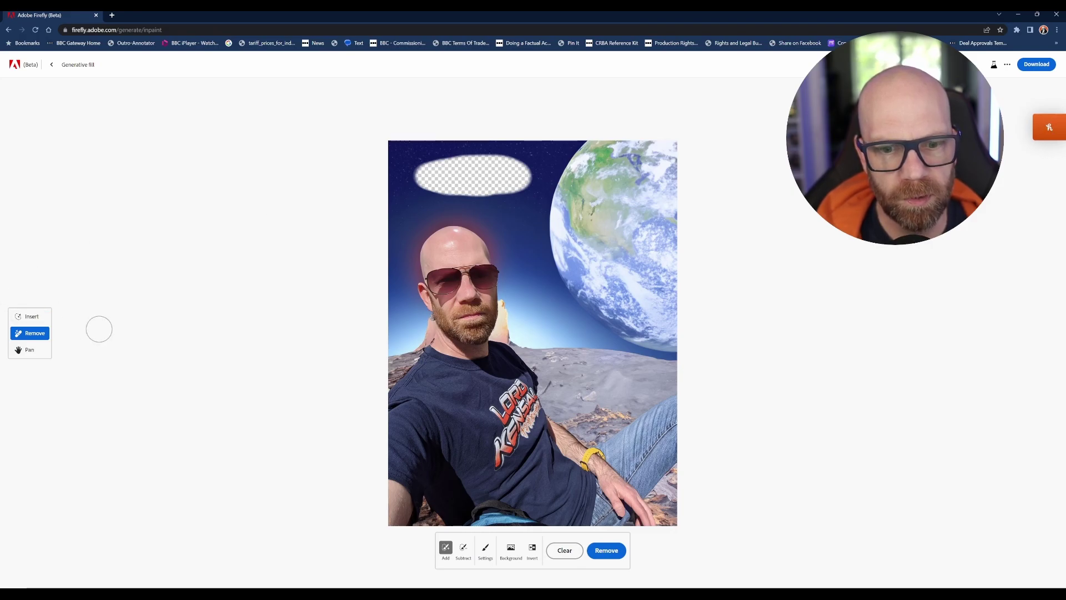
pyautogui.click(606, 550)
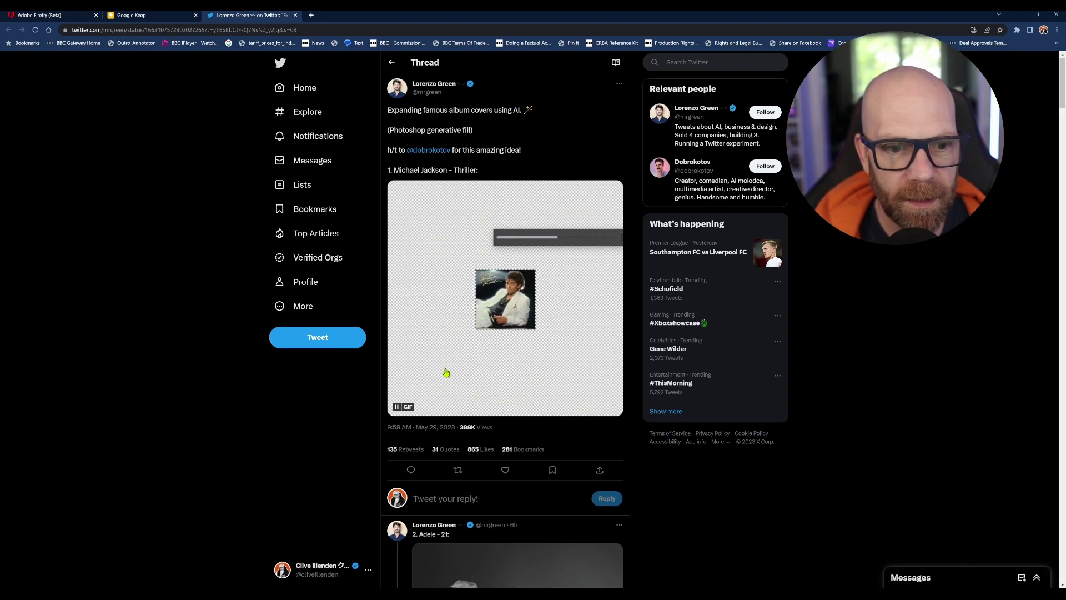
# Step: Examine the Twitter thread on album covers expanded with Photoshop generative fill, from Michael Jackson's Thriller down to Adele's 21
pyautogui.click(500, 301)
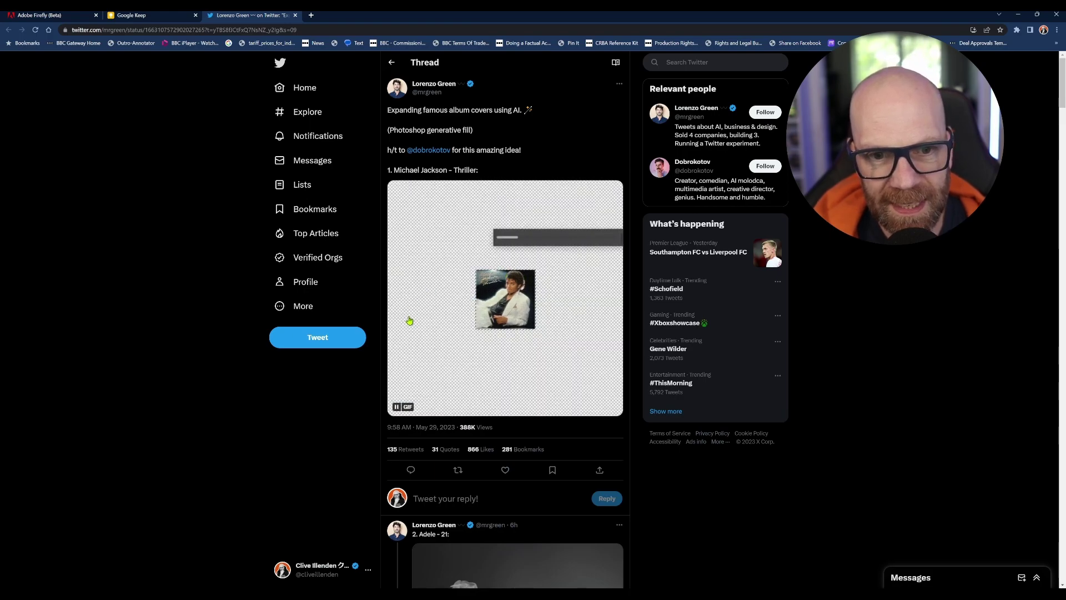
pyautogui.scroll(-3, 435, 333)
pyautogui.scroll(3, 435, 331)
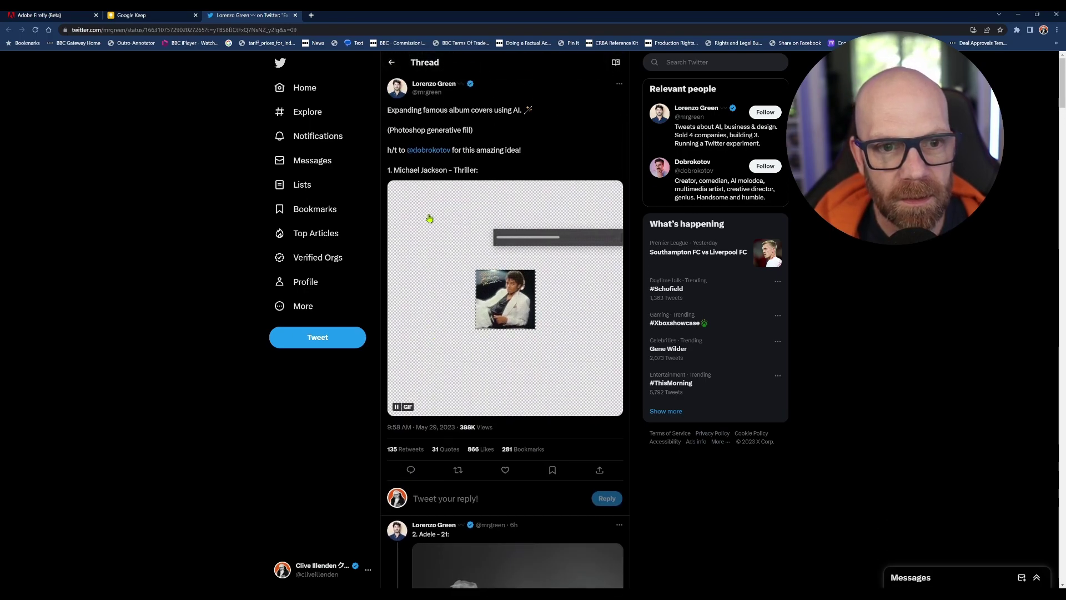
pyautogui.scroll(-2, 471, 166)
pyautogui.scroll(-5, 472, 166)
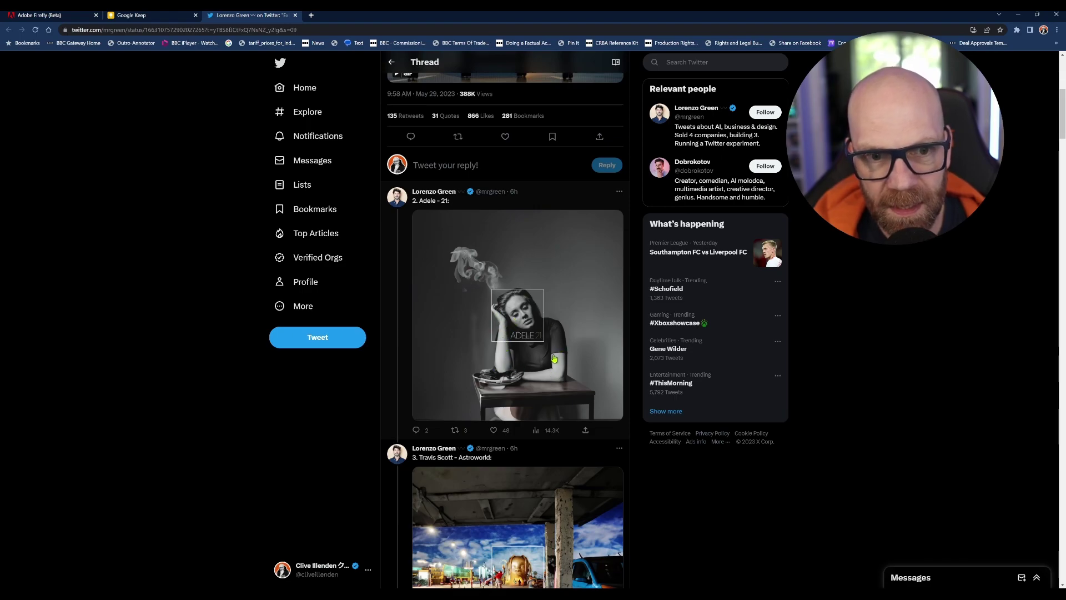
# Step: View the expanded covers of Adele's 21, Nirvana's Nevermind and The Beatles' Abbey Road at full size
pyautogui.scroll(-2, 557, 360)
pyautogui.click(606, 312)
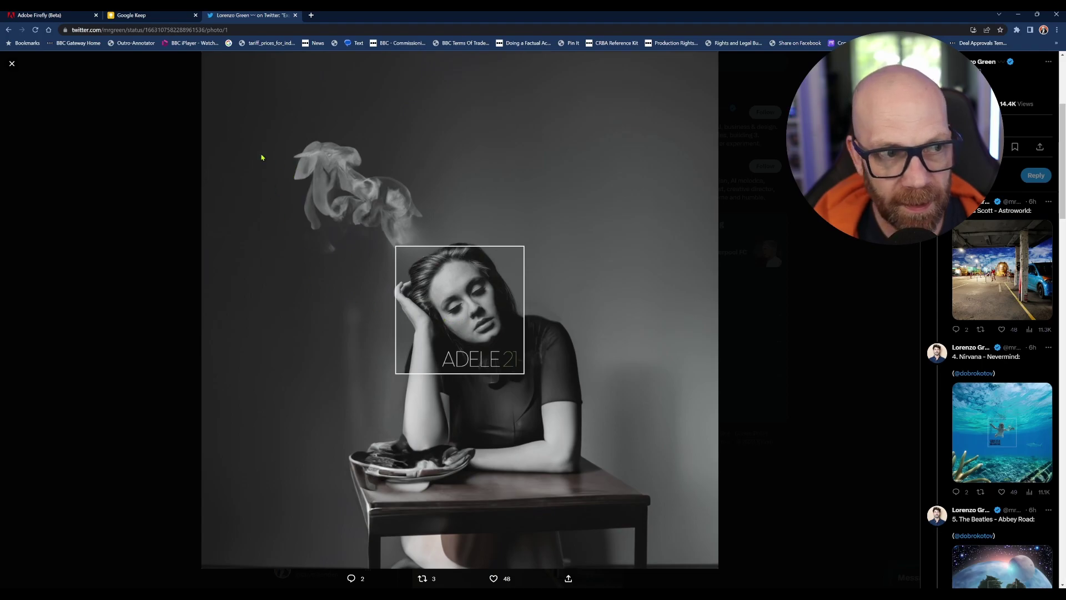
pyautogui.press('Right')
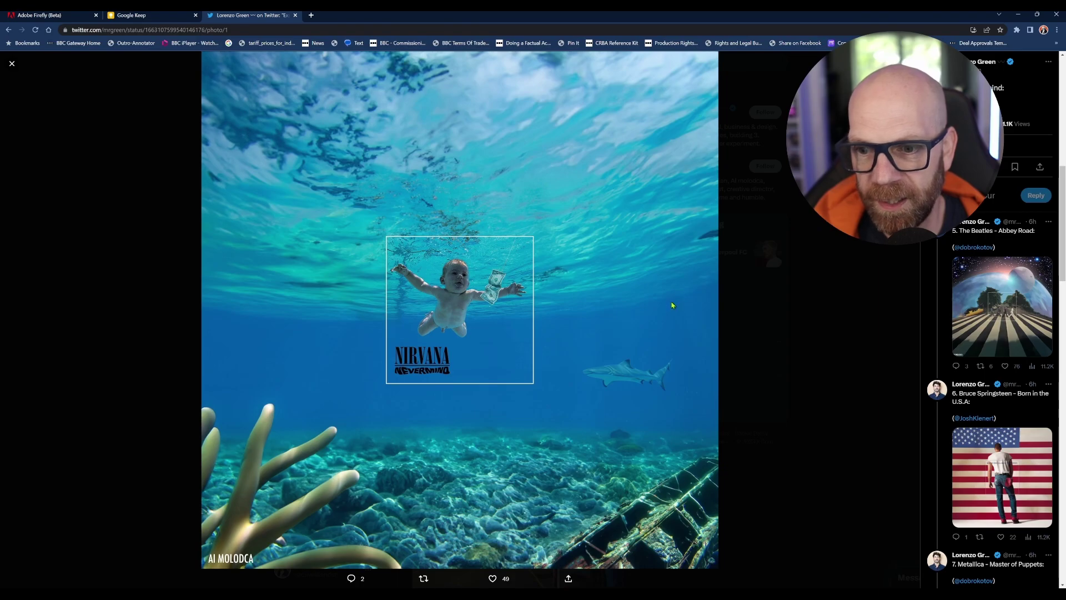
pyautogui.moveTo(953, 108)
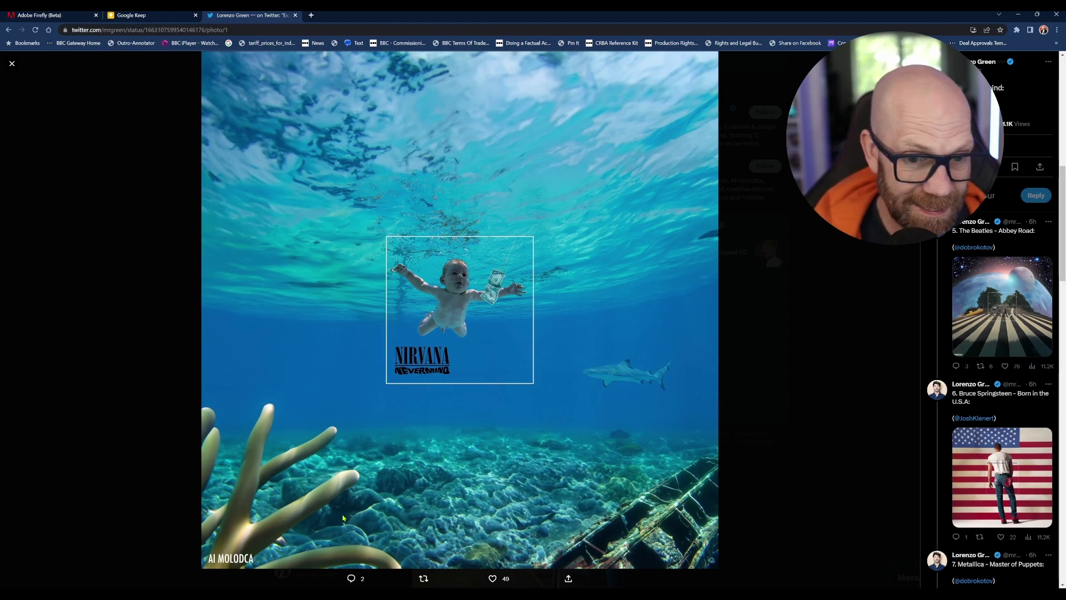
pyautogui.click(11, 64)
pyautogui.click(468, 286)
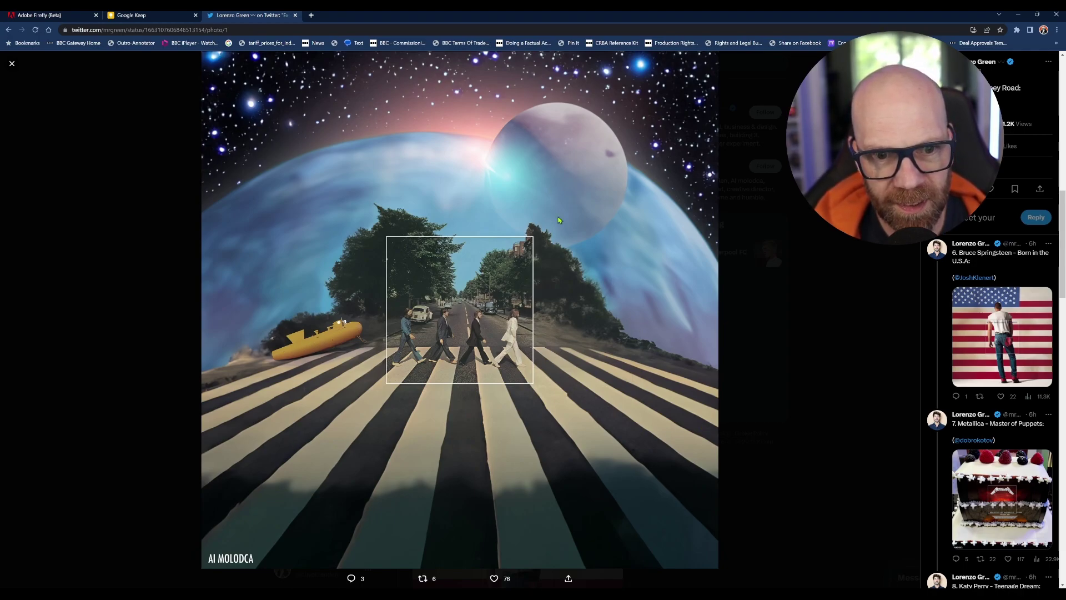
# Step: View the expanded covers of Bruce Springsteen's Born in the U.S.A., The Clash's London Calling and The Weeknd's After Hours at full size
pyautogui.click(12, 64)
pyautogui.click(450, 239)
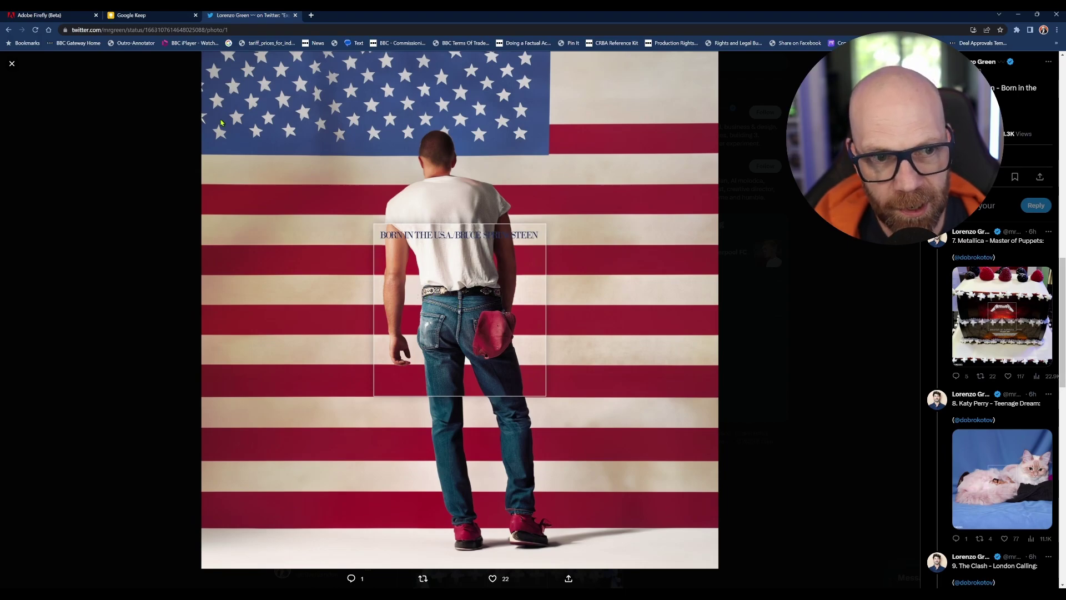
pyautogui.click(12, 63)
pyautogui.scroll(-7, 335, 138)
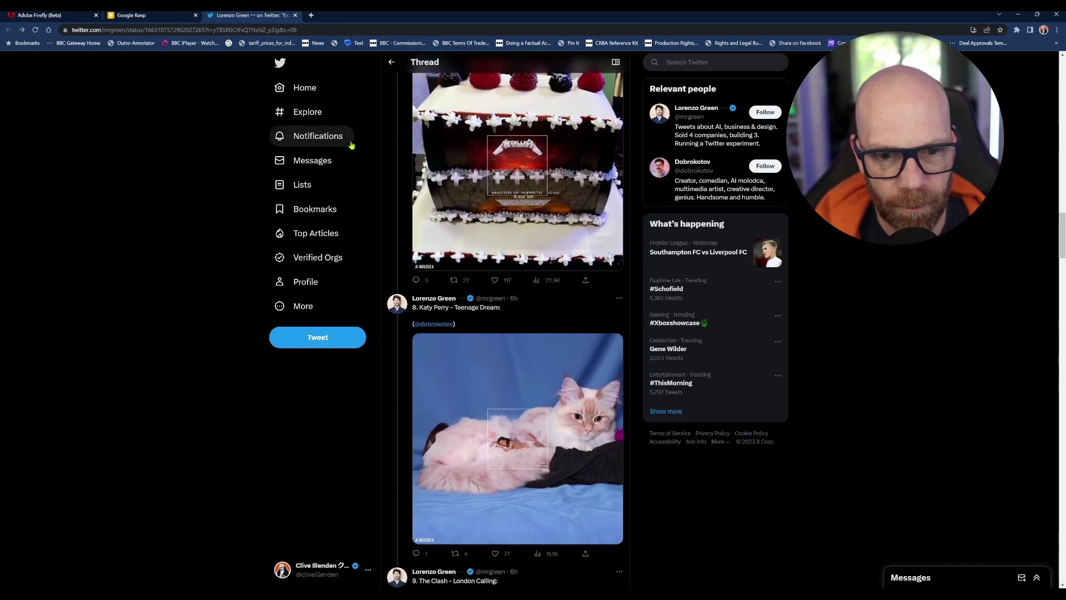
pyautogui.scroll(-4, 346, 145)
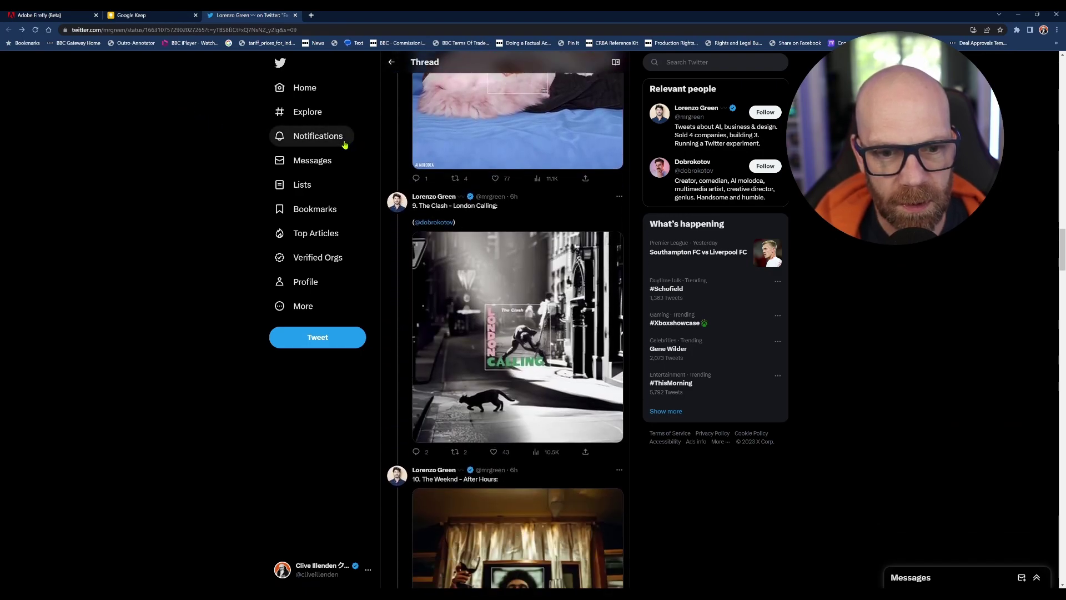
pyautogui.click(483, 249)
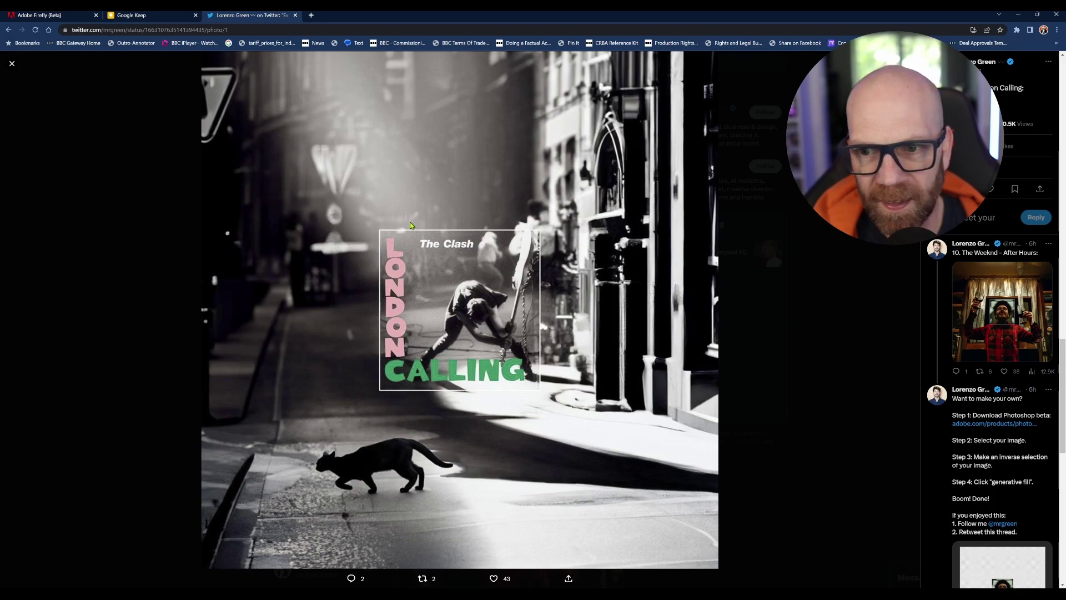
pyautogui.press('Down')
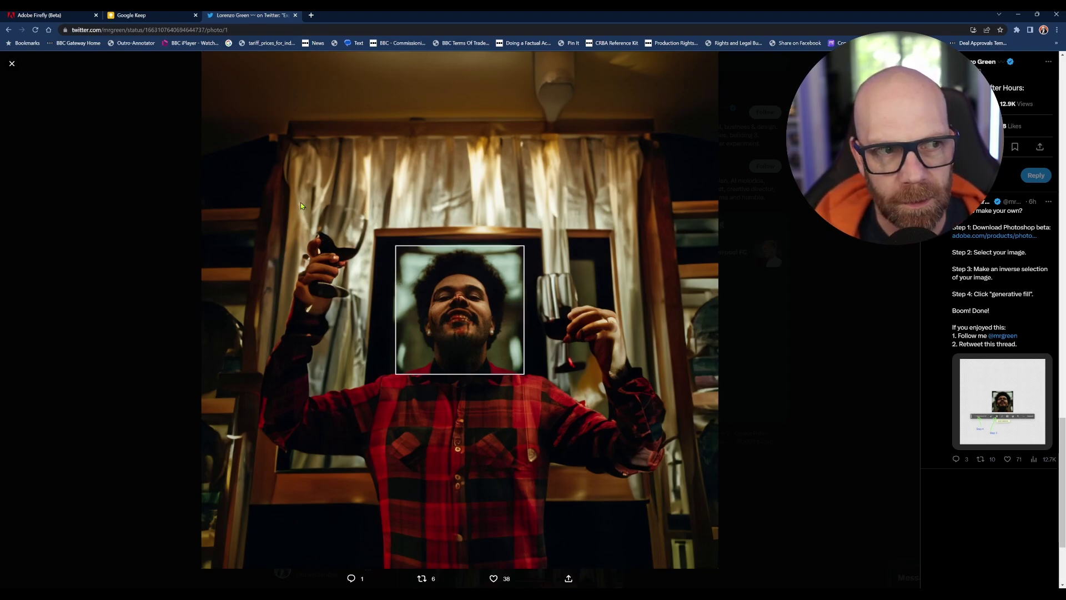
pyautogui.click(12, 63)
# Step: Look back through the album cover thread up to the opening tweet with Michael Jackson's Thriller
pyautogui.scroll(5, 481, 250)
pyautogui.scroll(10, 481, 251)
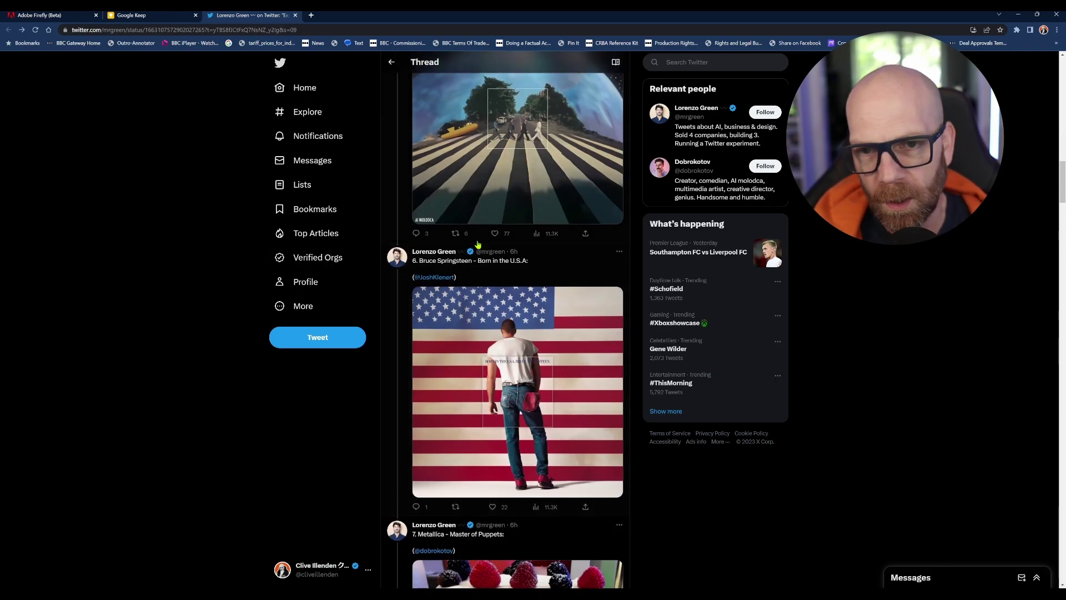
pyautogui.scroll(4, 477, 244)
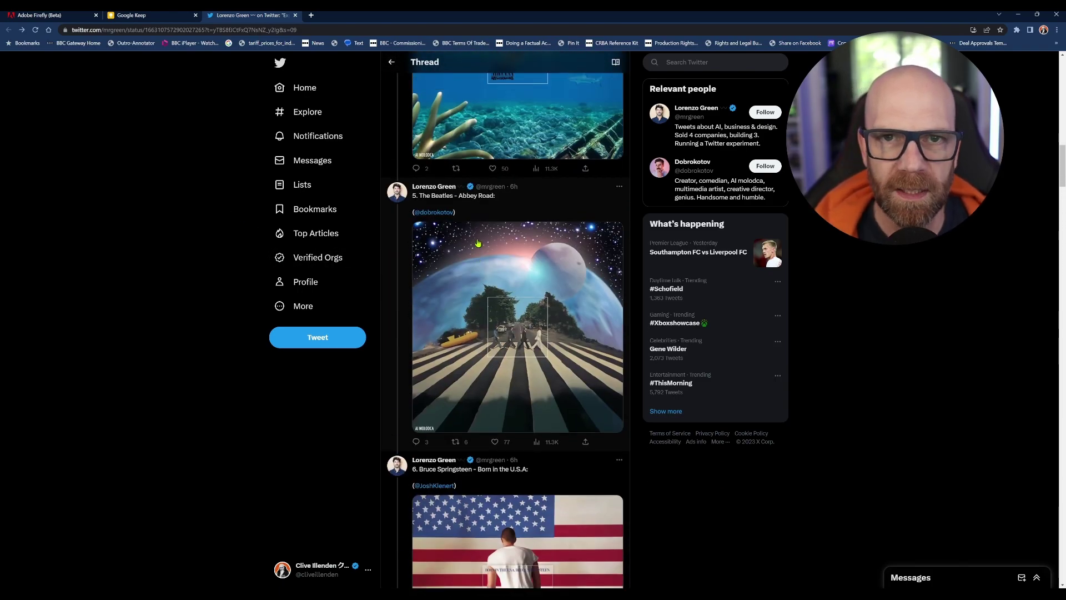
pyautogui.scroll(15, 478, 245)
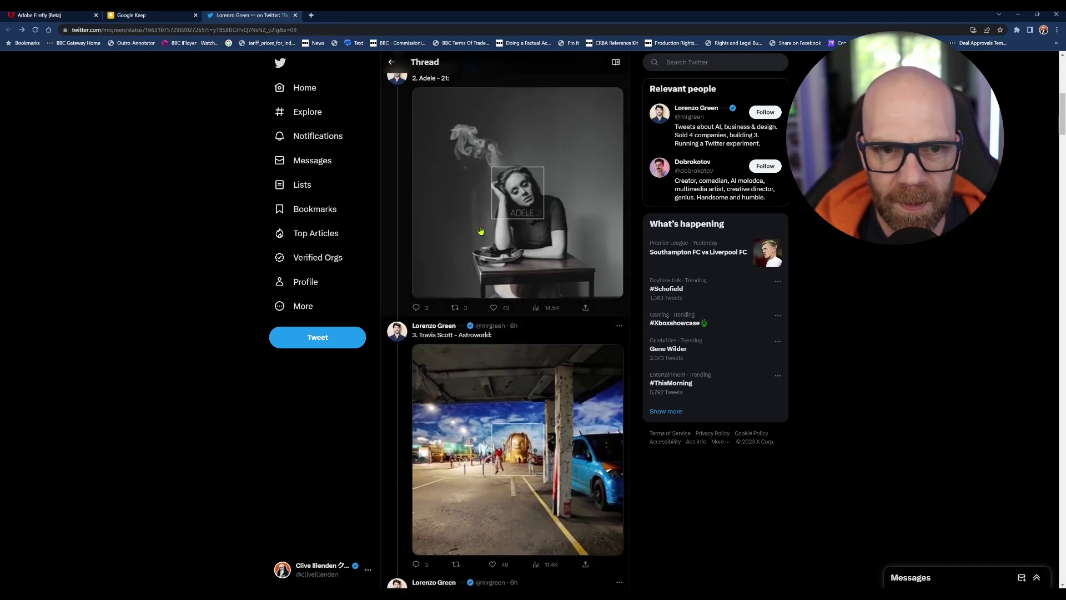
pyautogui.scroll(8, 481, 231)
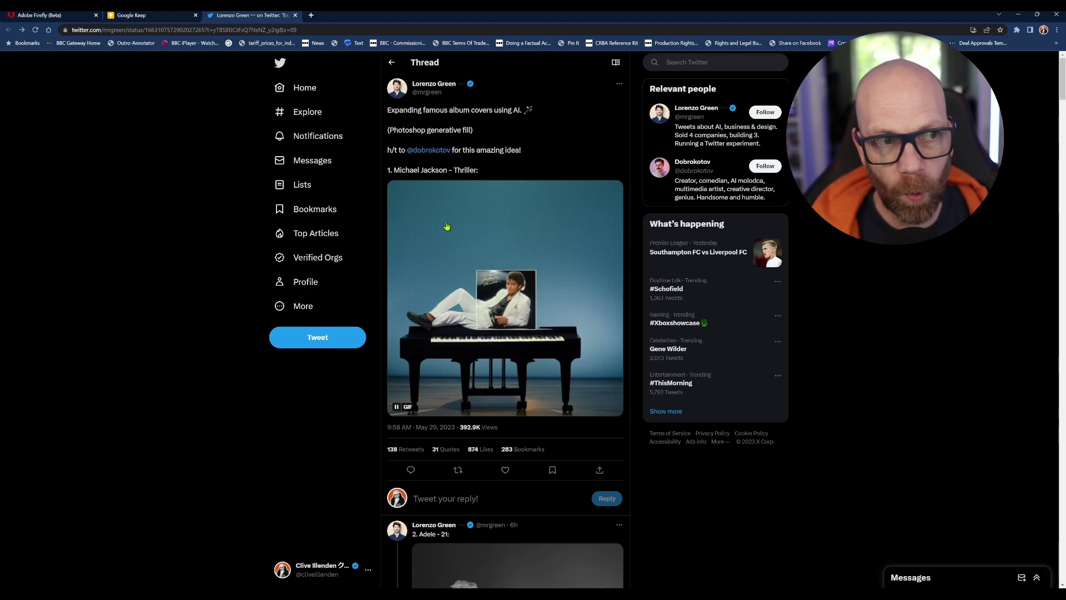
# Step: Switch back to Adobe Firefly and generate a new background for the shocked man from the prompt "a herd of bulls running towards camera"
pyautogui.click(46, 16)
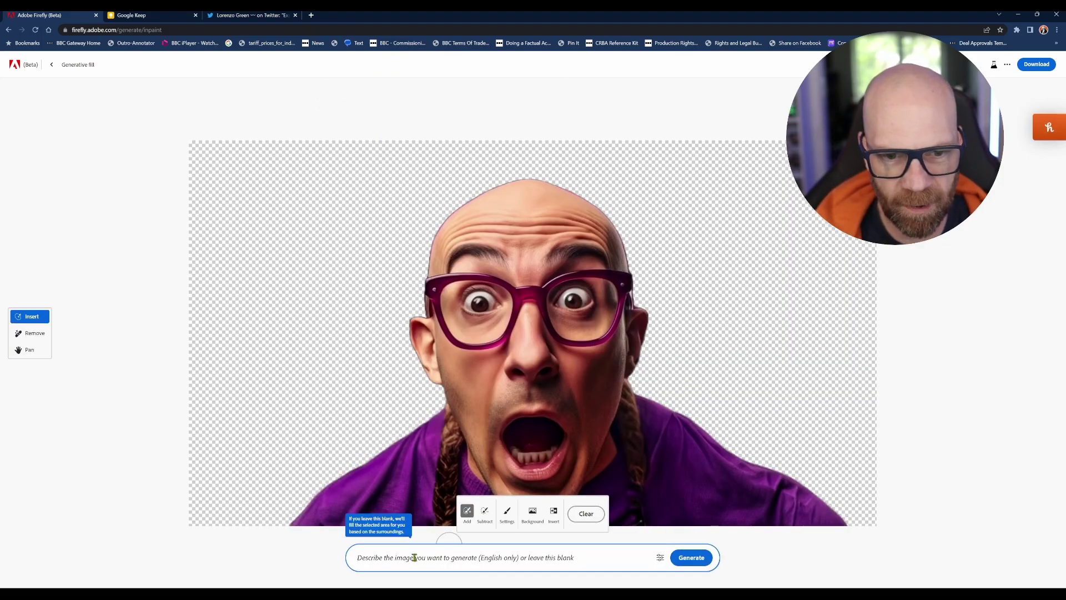
pyautogui.write('a herd')
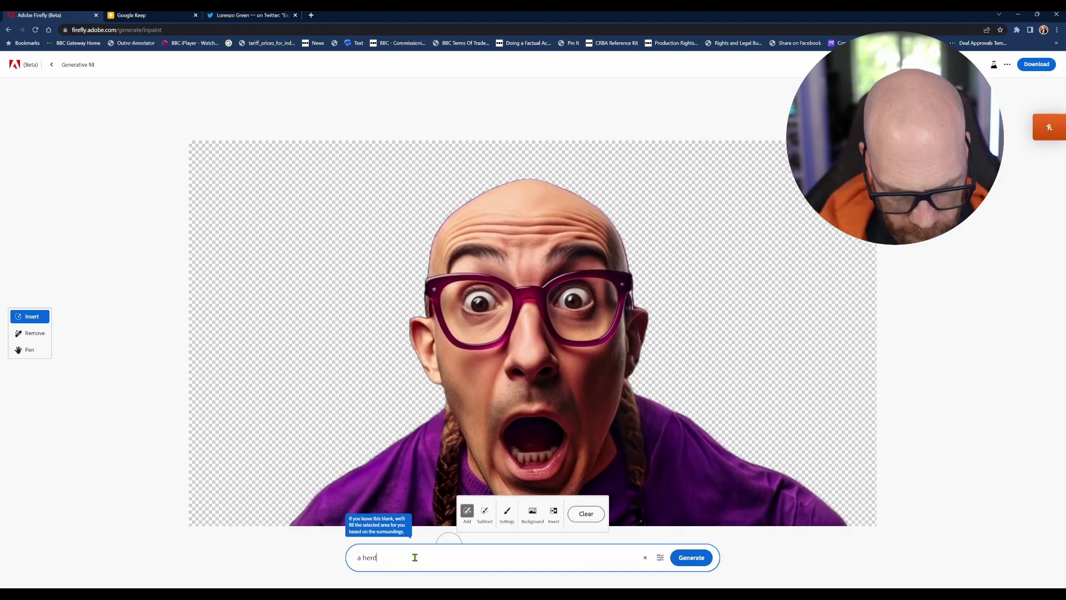
pyautogui.write(' of bulls')
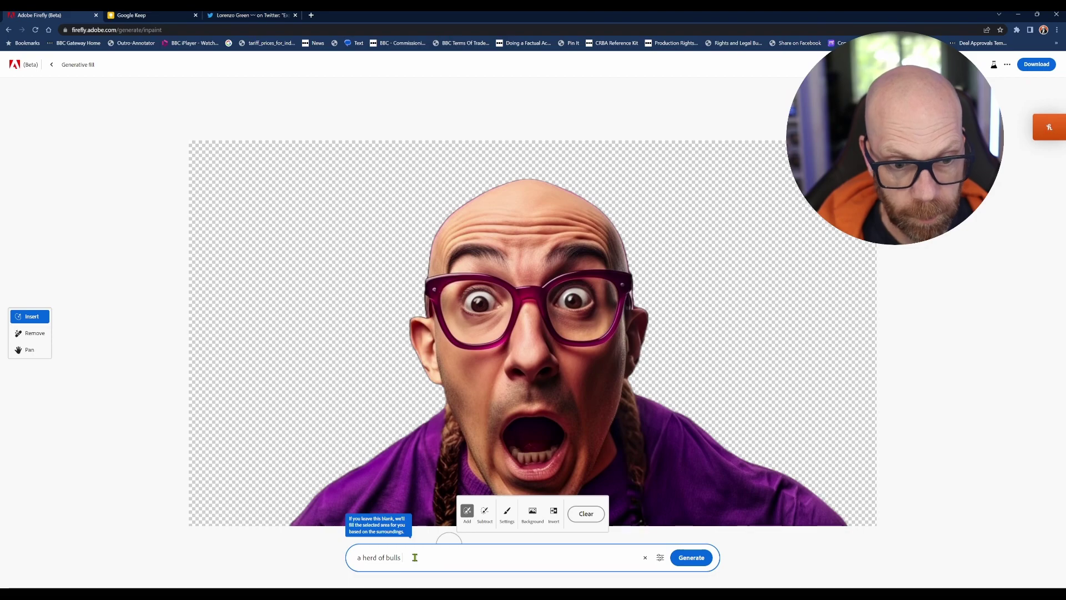
pyautogui.write(' running towards camera')
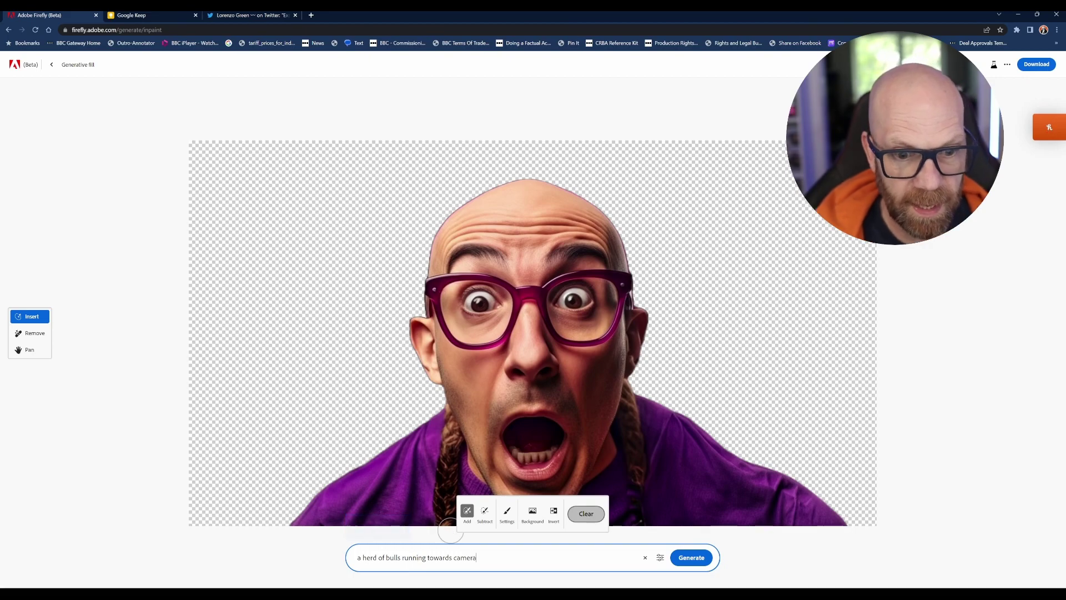
pyautogui.click(692, 558)
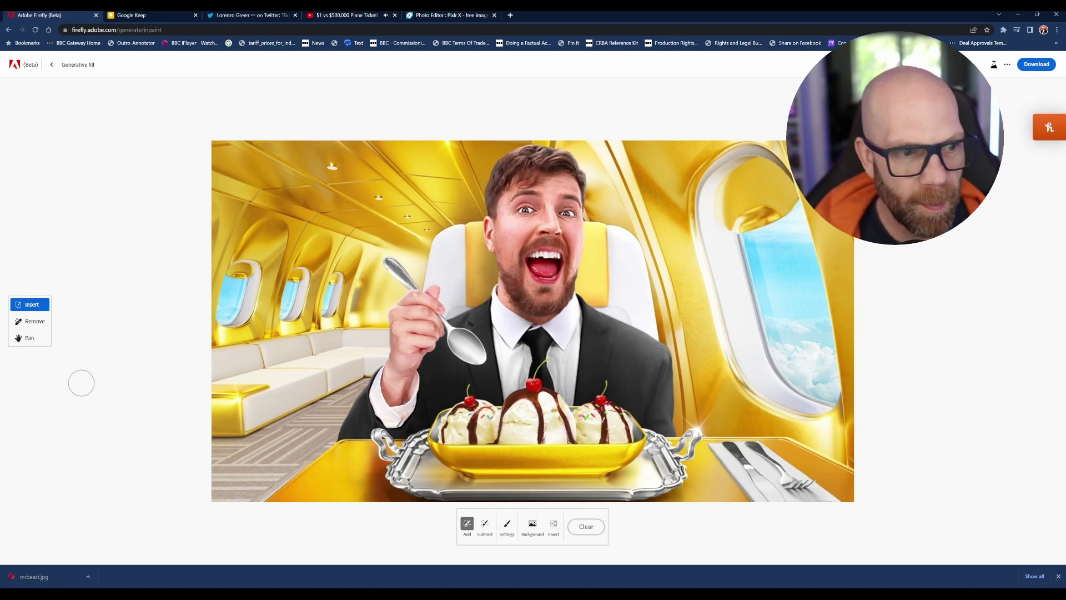
# Step: Mask out the background of the golden plane image and invert the mask so it covers the man and his ice cream
pyautogui.click(46, 326)
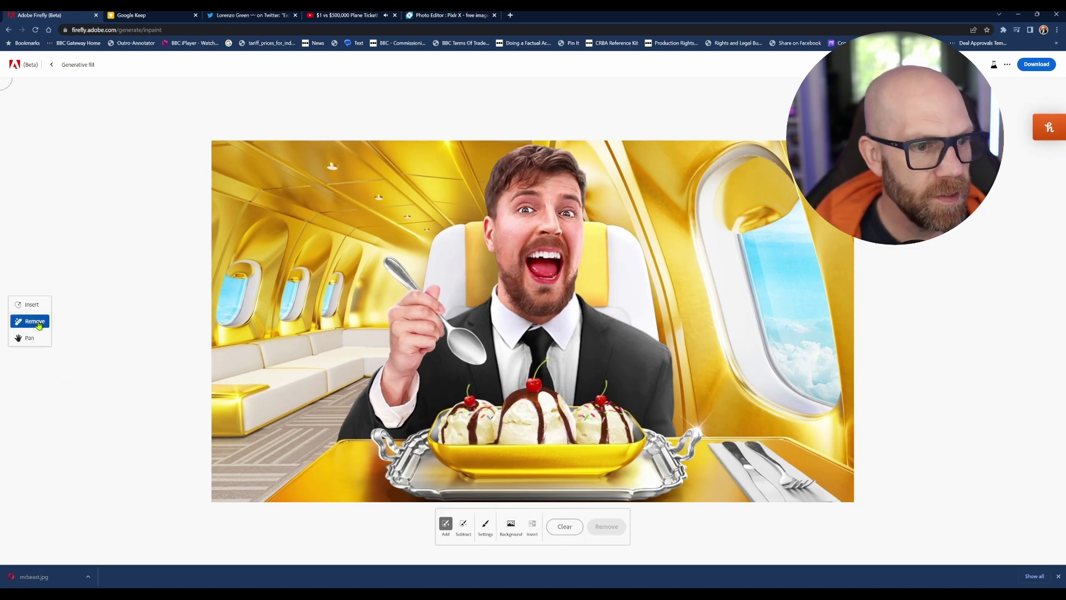
pyautogui.click(512, 525)
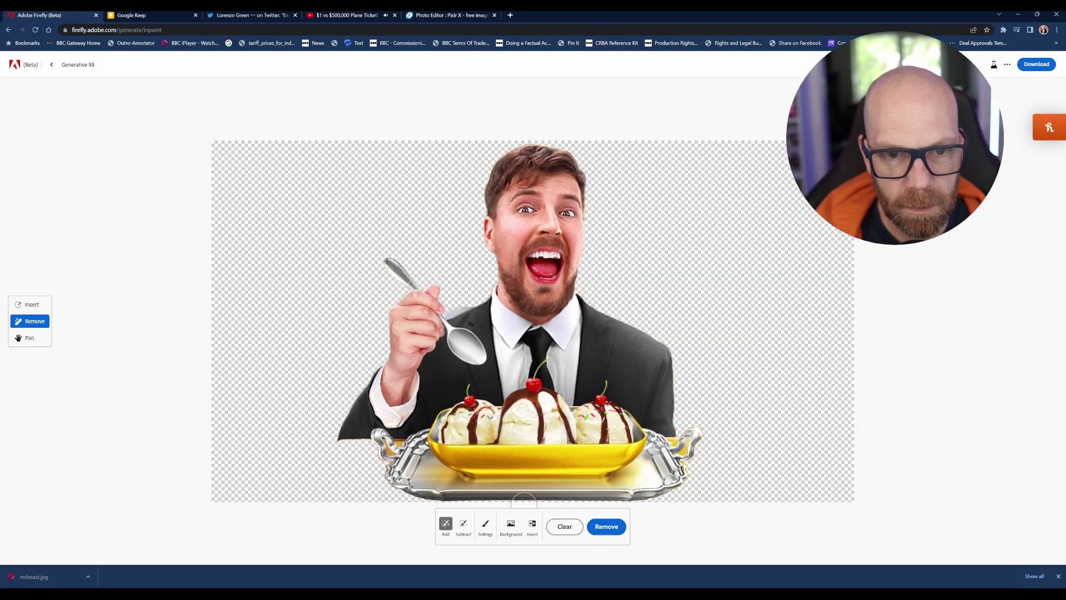
pyautogui.click(532, 527)
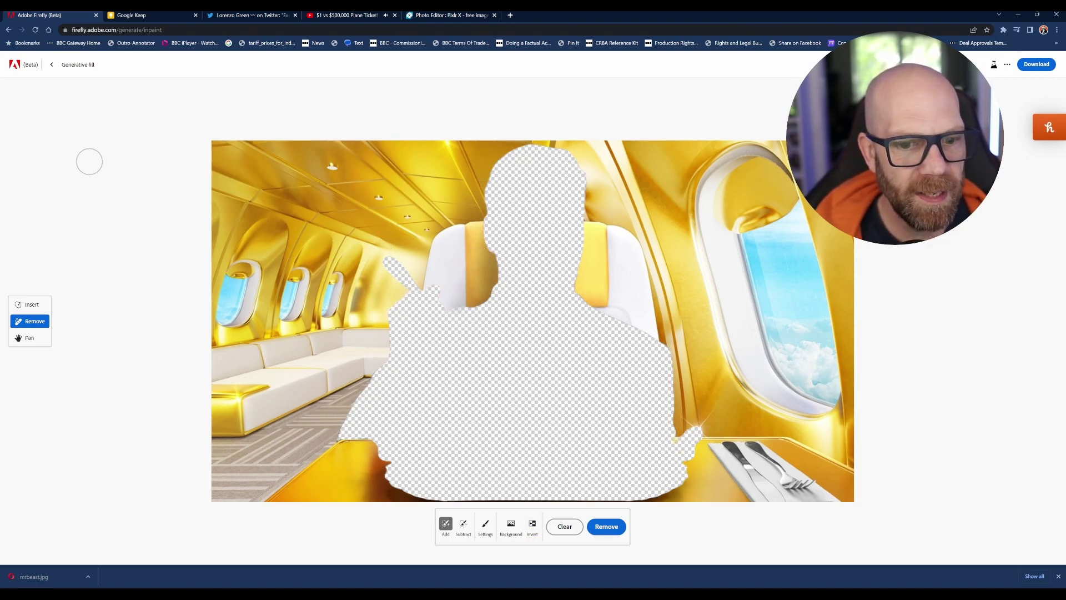
# Step: Generate an insert for the masked figure from the prompt "shaven headed bald man wearing glasses eating an ice cream"
pyautogui.press('i')
pyautogui.click(383, 533)
pyautogui.write('Ma')
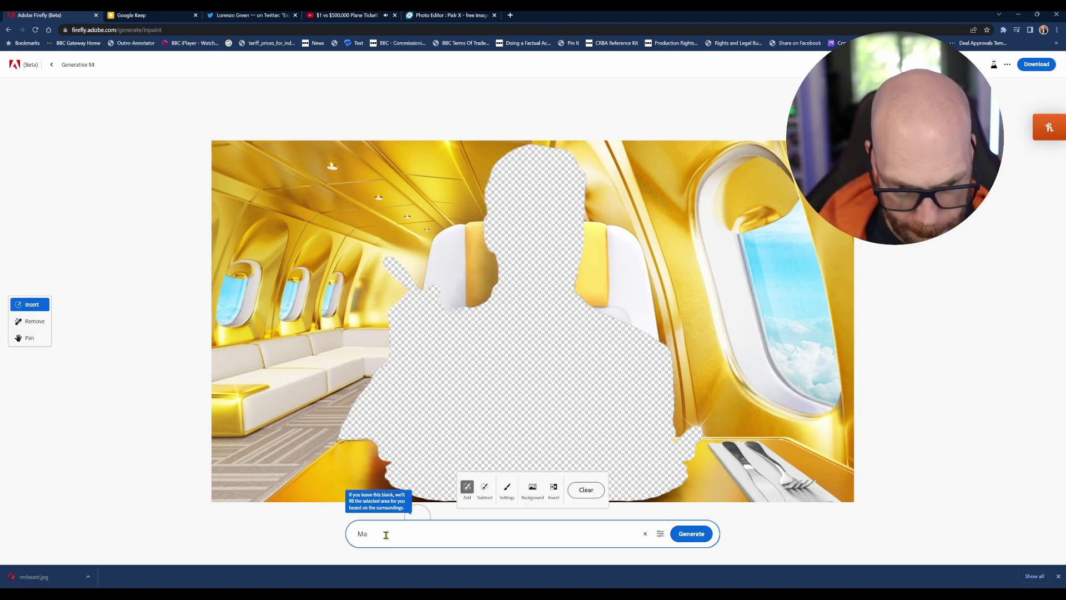
pyautogui.write('n eating an')
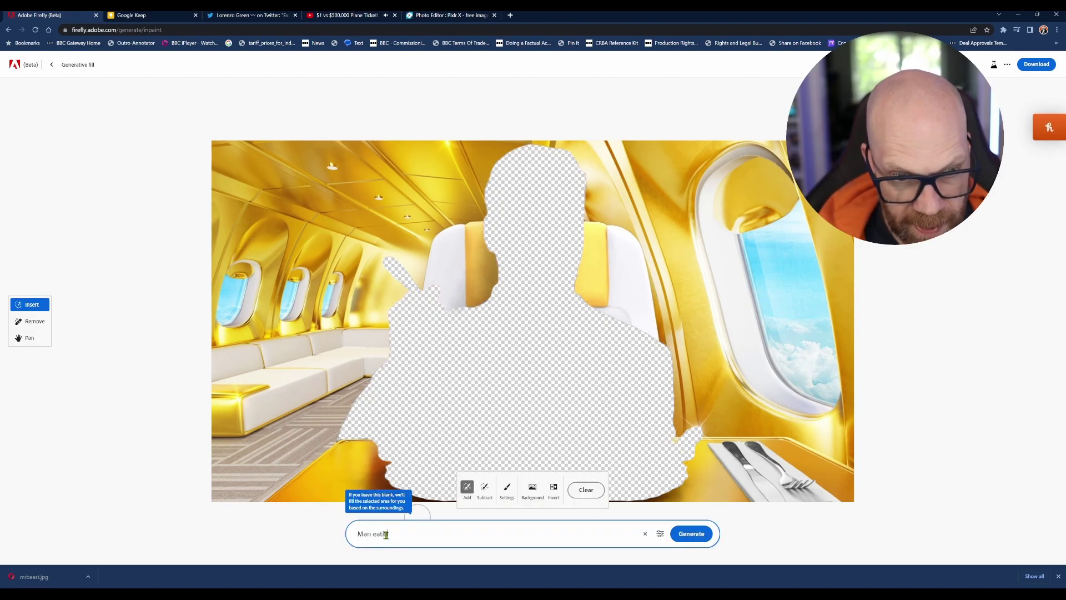
pyautogui.write(' incr')
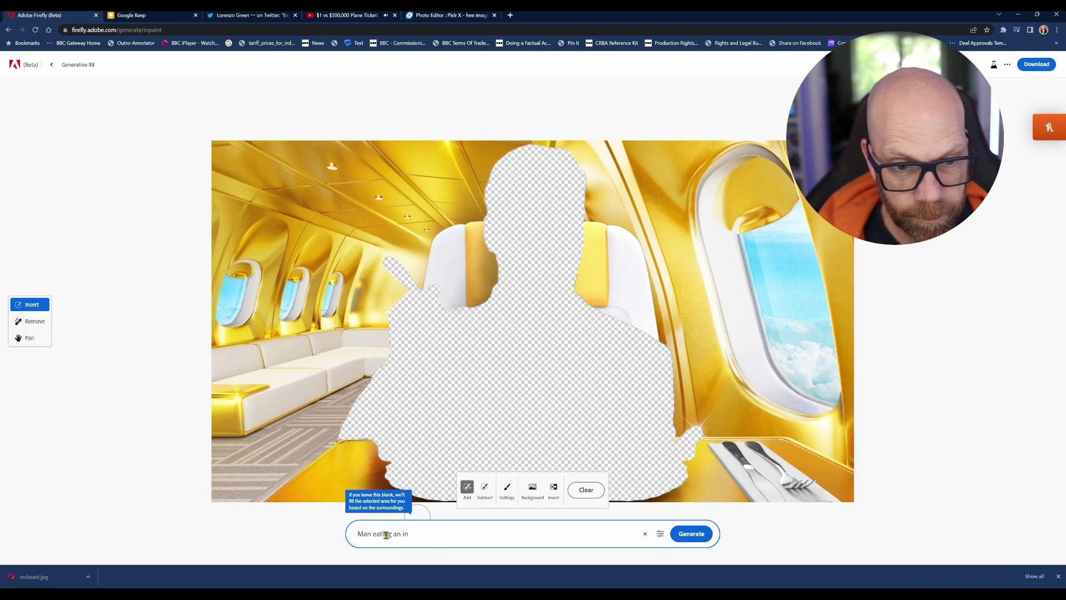
pyautogui.hotkey('ctrl', 'a')
pyautogui.write('shaven headed bald man  wearing glasses eating an ice cream')
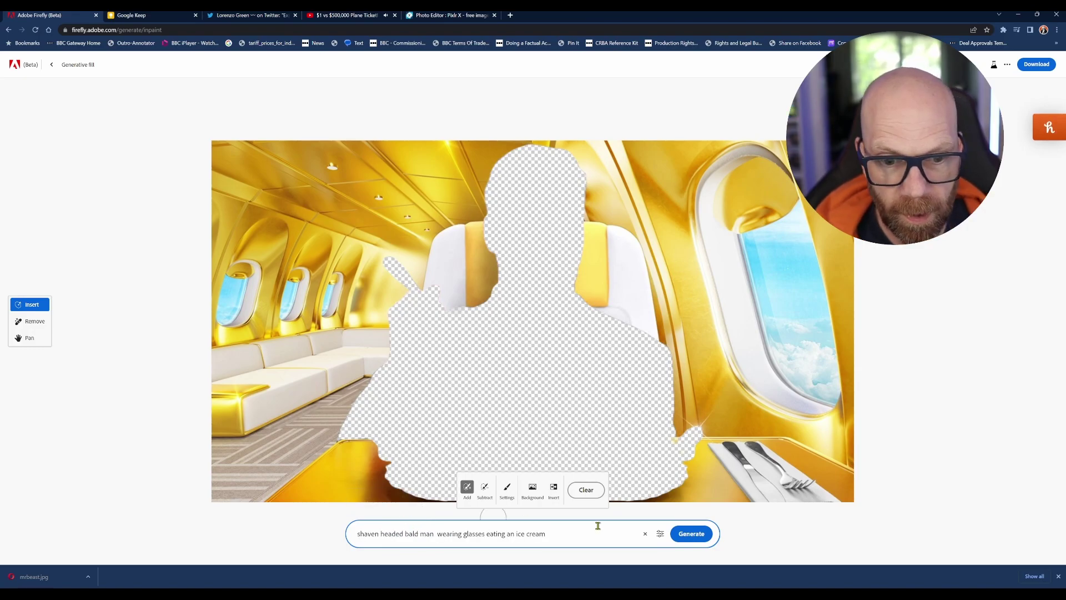
pyautogui.click(685, 537)
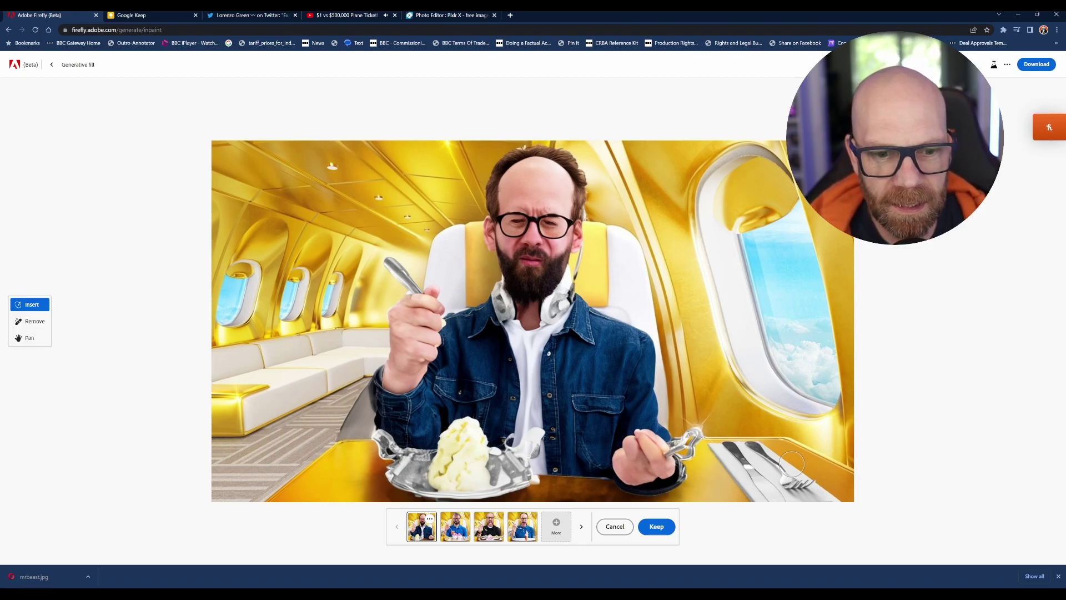
# Step: Preview the second, third and fourth generated variations of the man eating ice cream
pyautogui.click(455, 525)
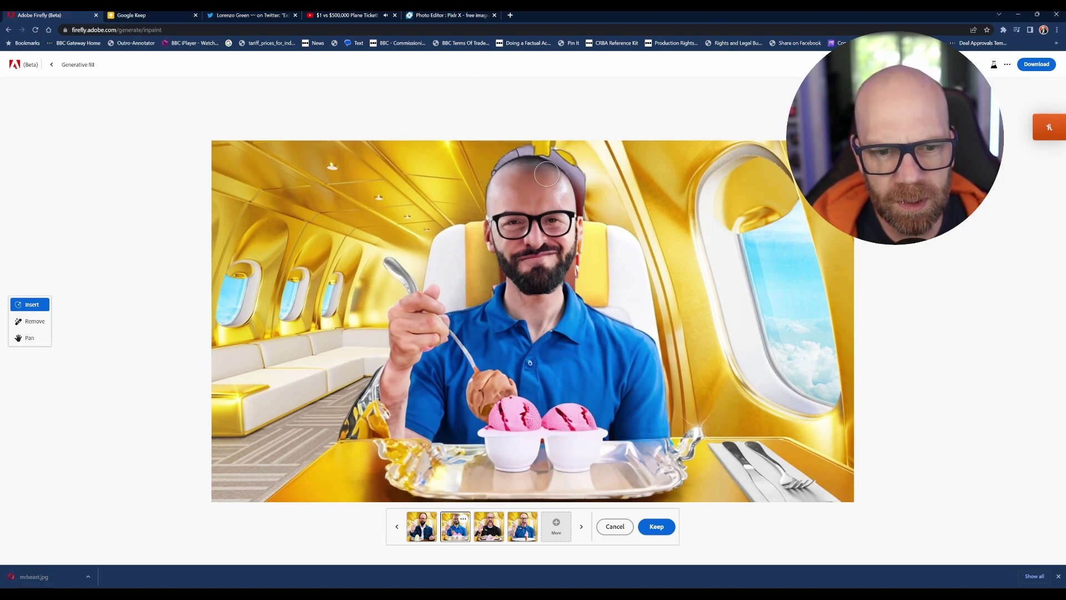
pyautogui.click(491, 526)
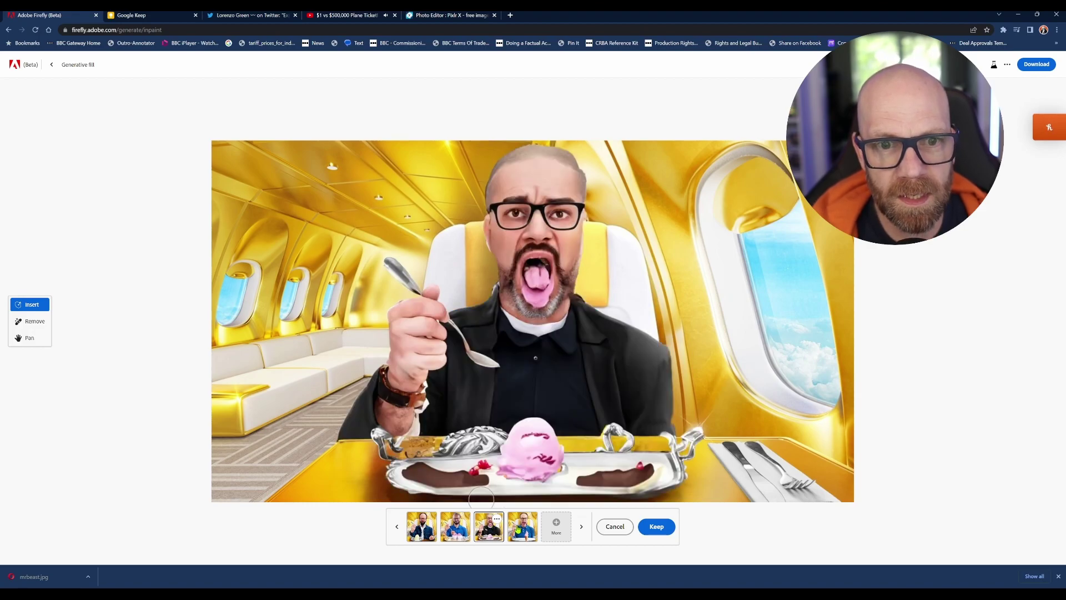
pyautogui.click(523, 528)
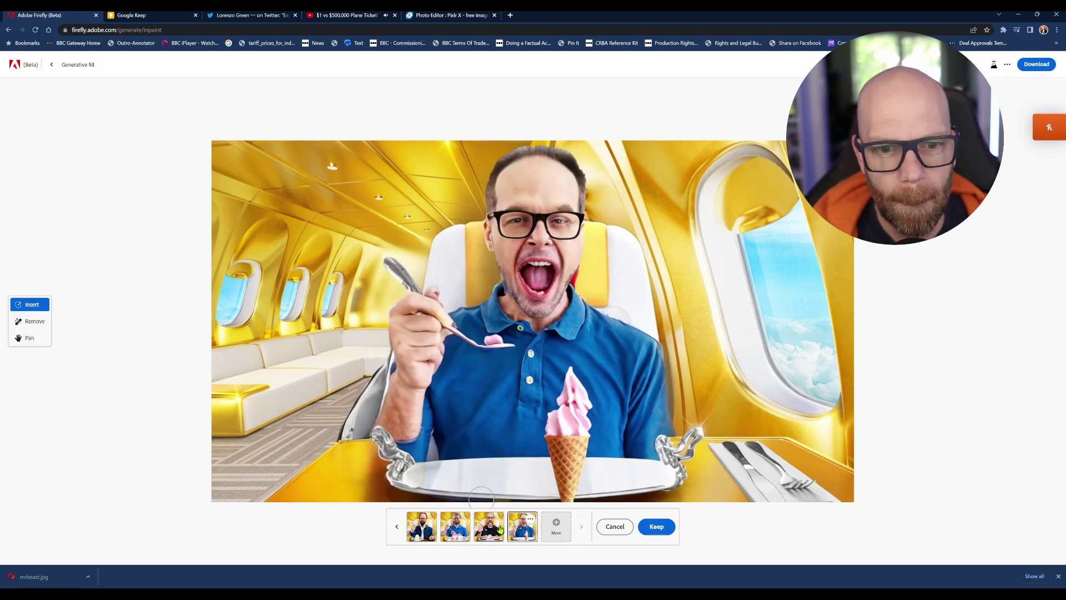